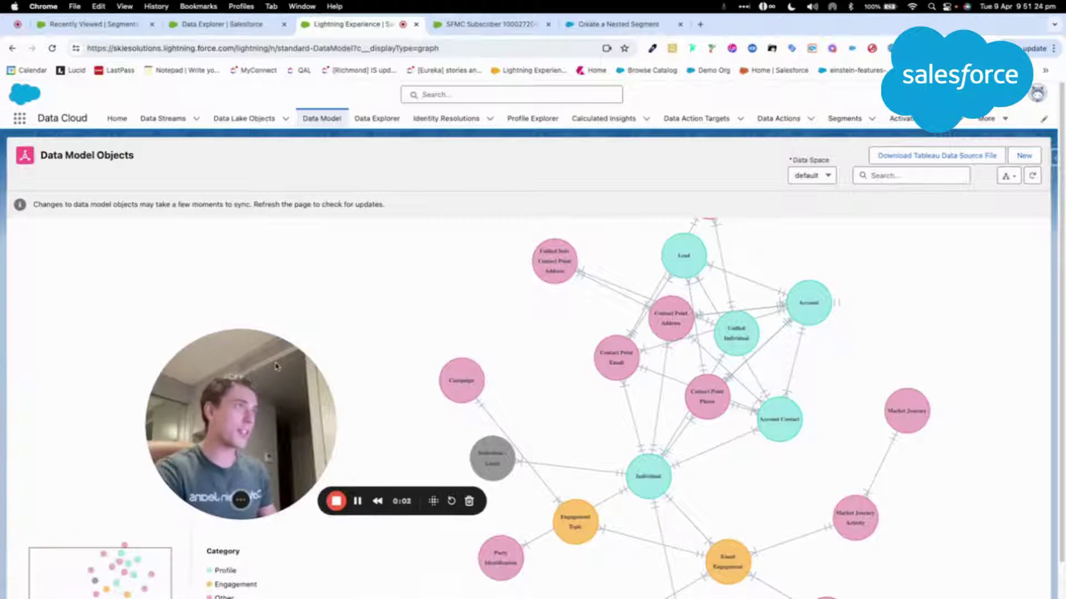
# Step: From the recently viewed Segments list, start a new segment in the New Segment dialog
pyautogui.hotkey('ctrl', 'Tab')
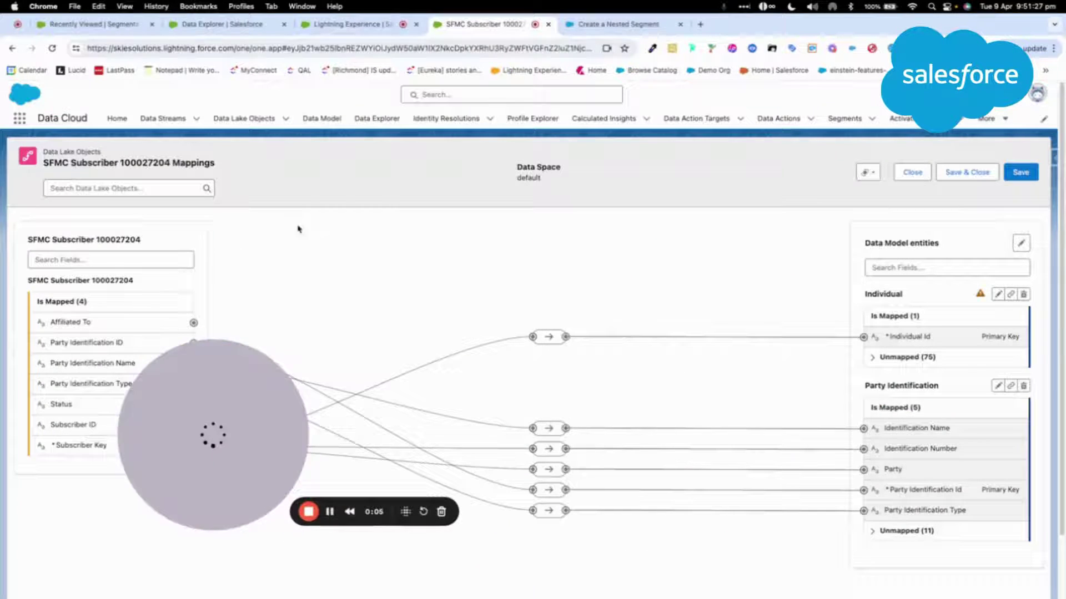
pyautogui.hotkey('ctrl', '1')
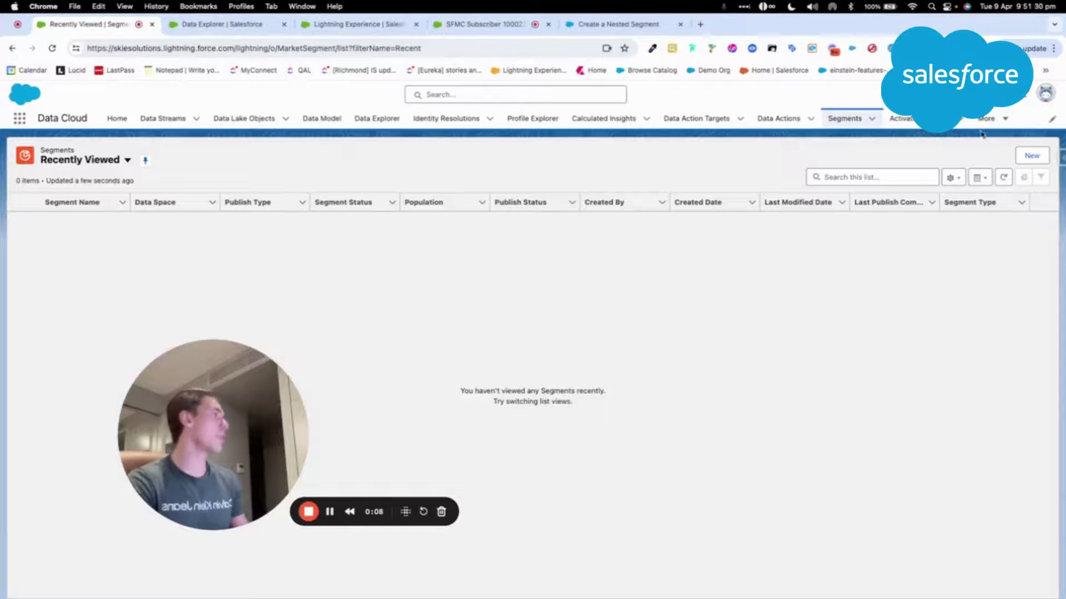
pyautogui.click(1031, 155)
# Step: Base the segment on Individual, name it 'Email Address with my company name' and paste the name as description
pyautogui.moveTo(204, 395); pyautogui.dragTo(116, 383)
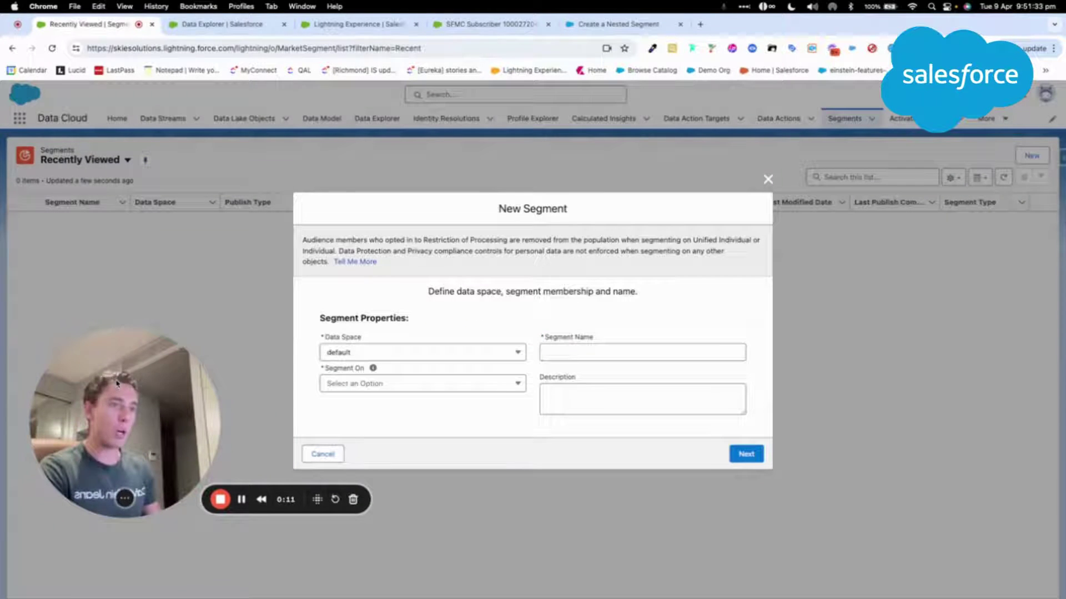
pyautogui.click(356, 388)
pyautogui.click(371, 443)
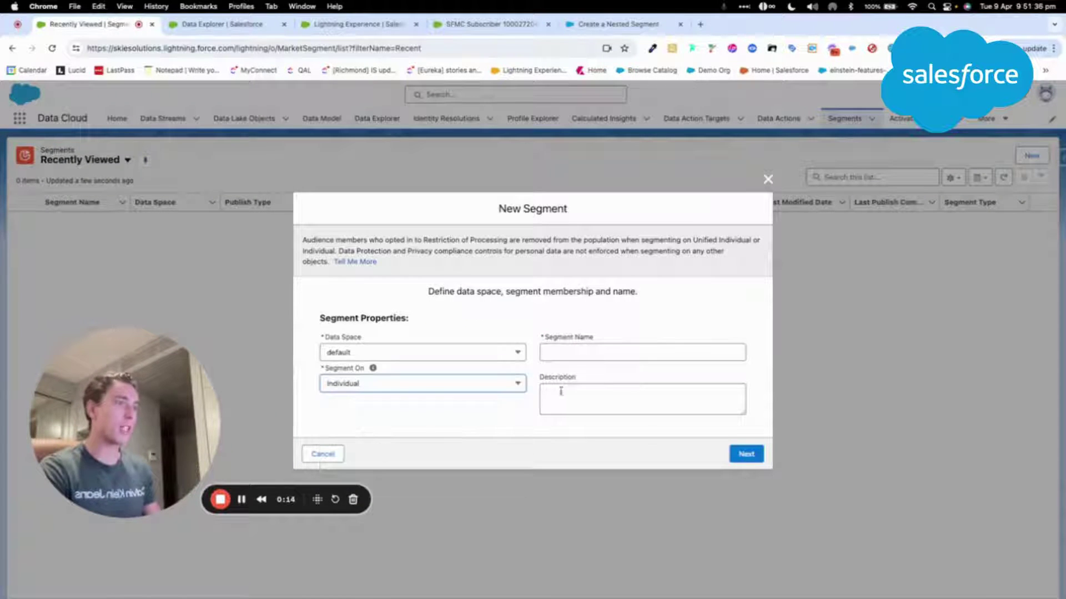
pyautogui.click(582, 355)
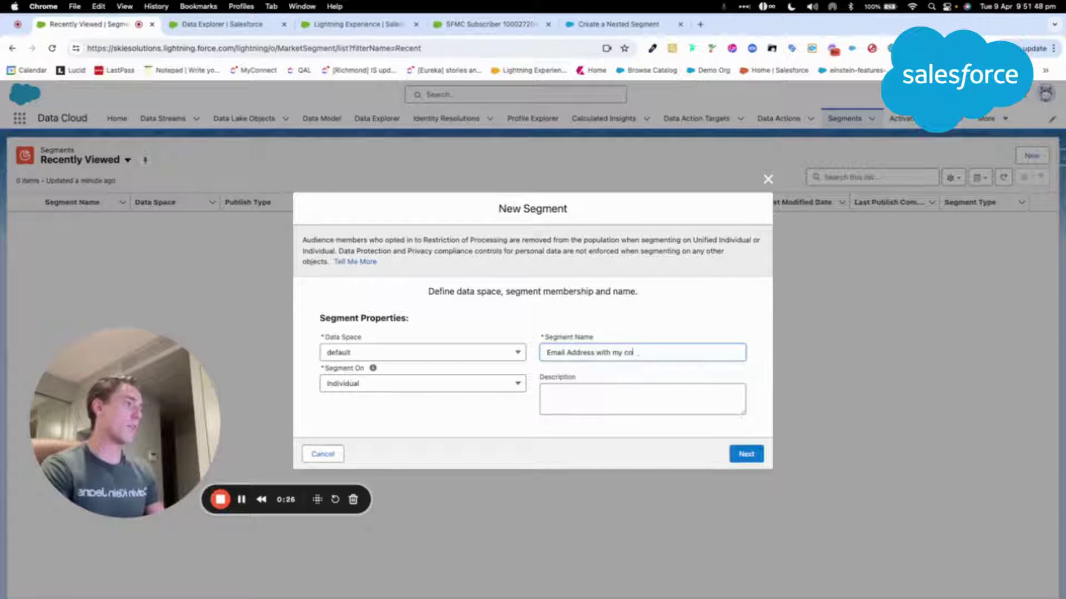
pyautogui.click(592, 401)
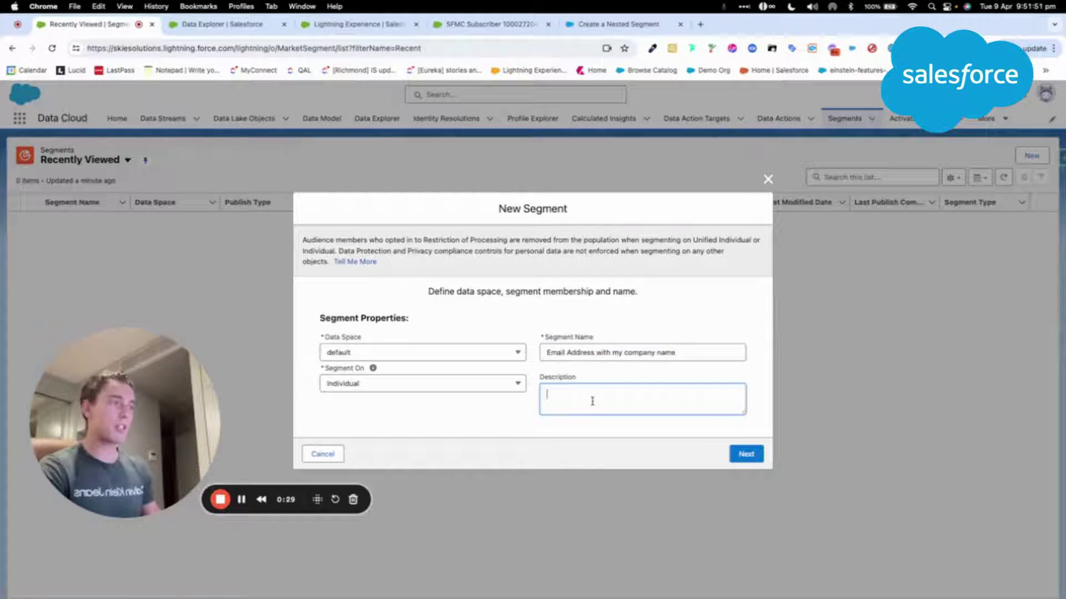
pyautogui.tripleClick(604, 351)
pyautogui.press('super+c')
pyautogui.click(607, 406)
pyautogui.press('super+v')
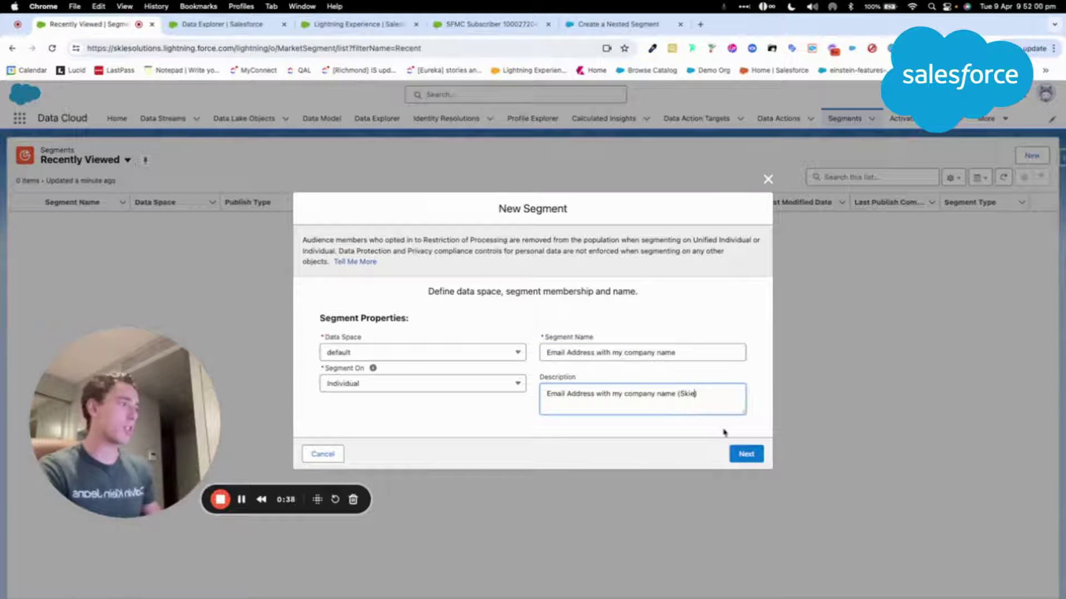
# Step: Choose Standard Publish with a Don't refresh schedule and save the segment
pyautogui.click(736, 455)
pyautogui.click(437, 287)
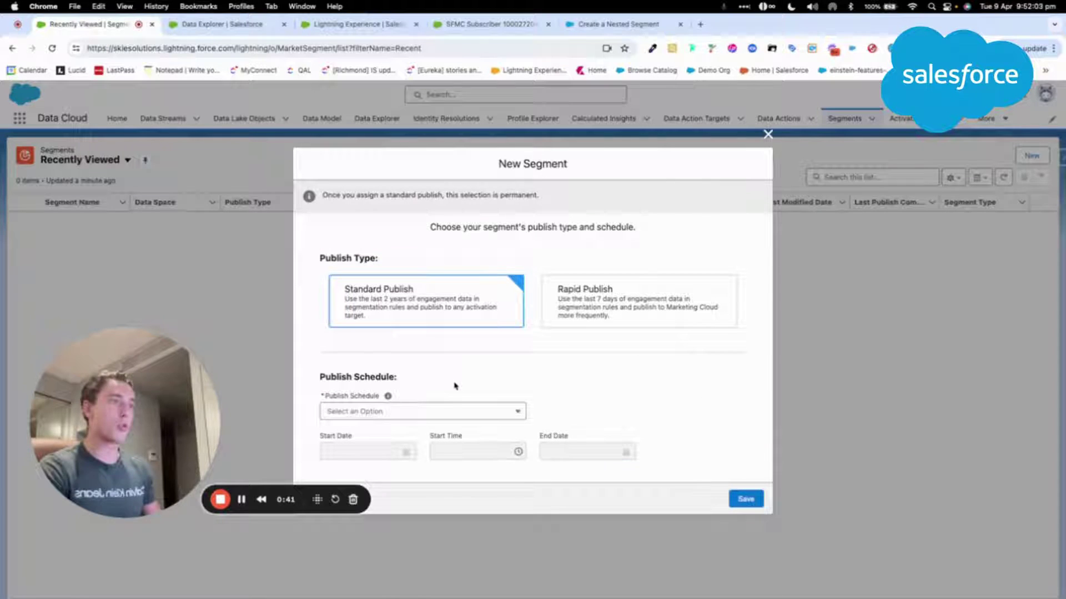
pyautogui.click(396, 411)
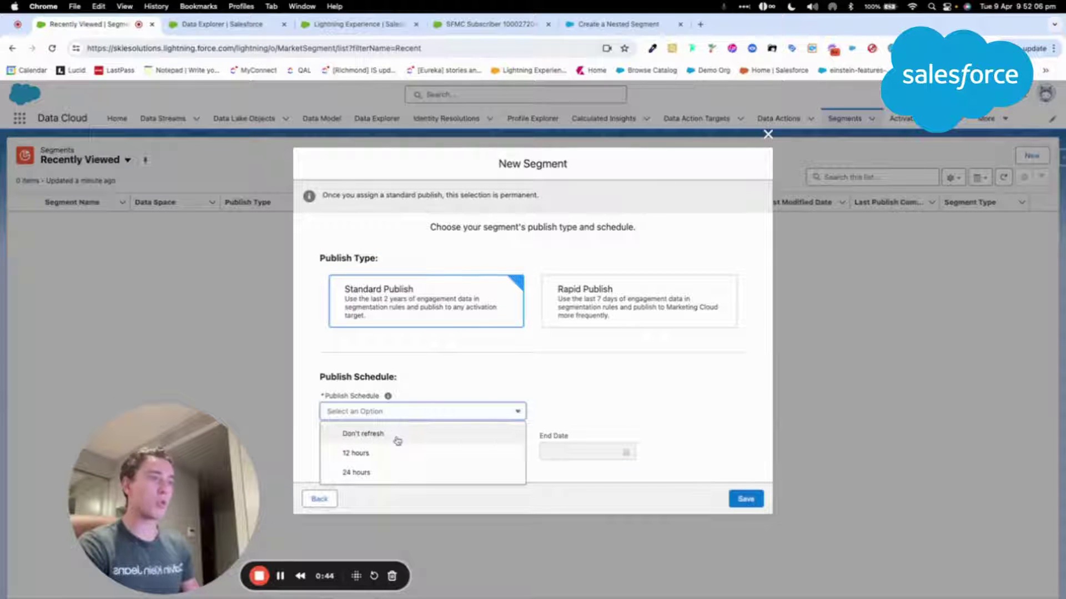
pyautogui.click(397, 435)
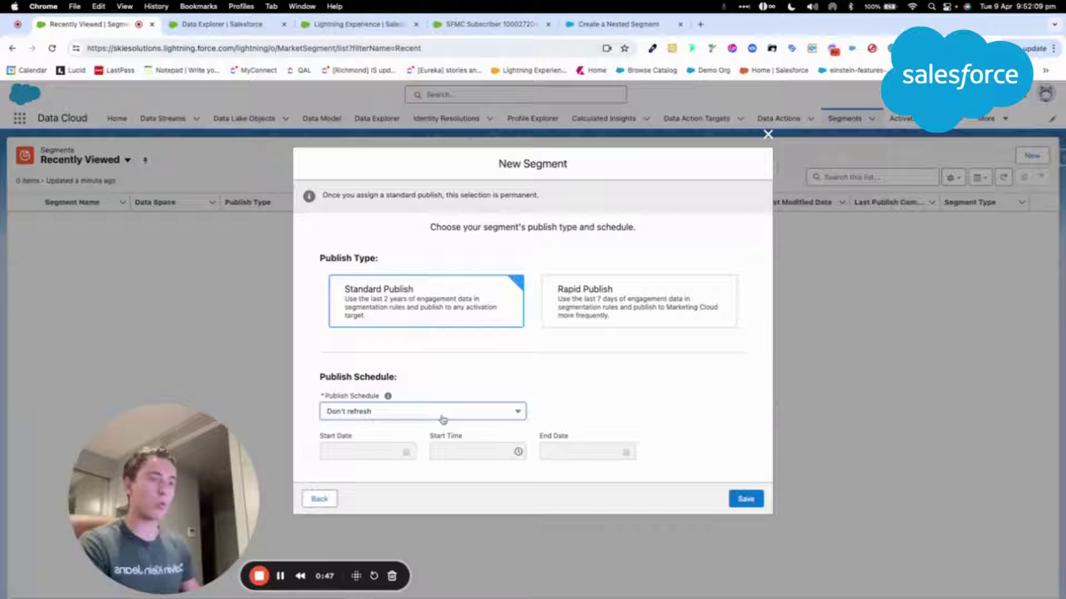
pyautogui.click(746, 499)
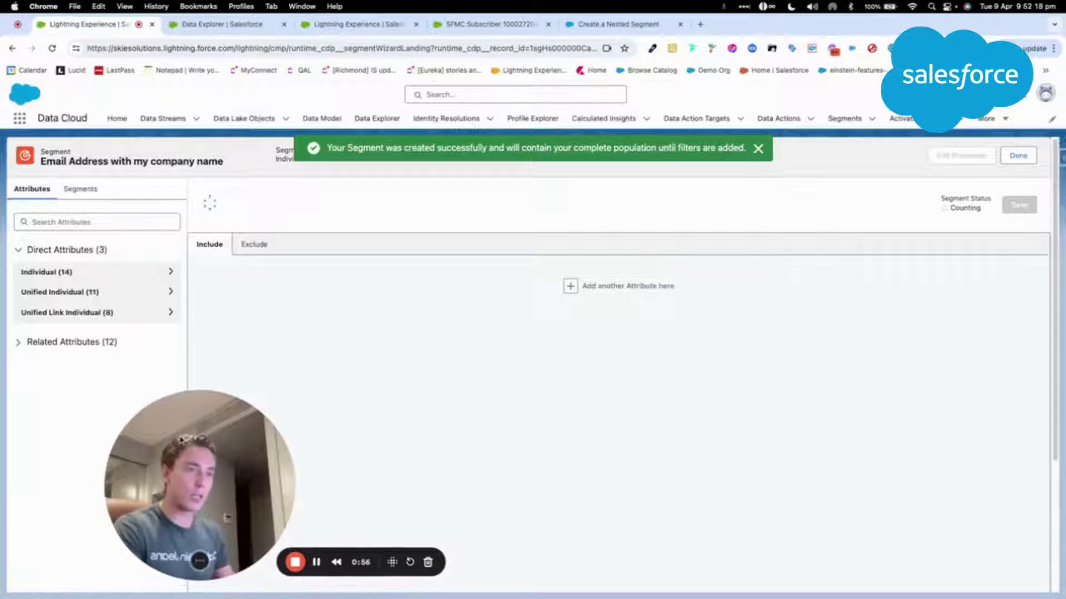
# Step: Add a Contact Point Email Address condition with a count of at least 1
pyautogui.click(28, 345)
pyautogui.click(84, 364)
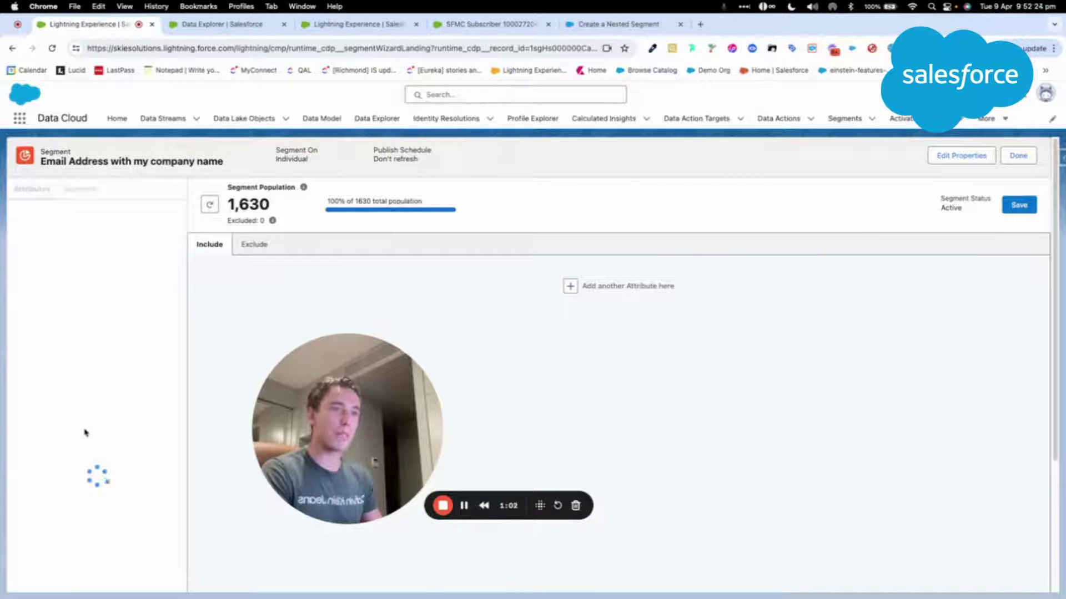
pyautogui.scroll(-2, 95, 455)
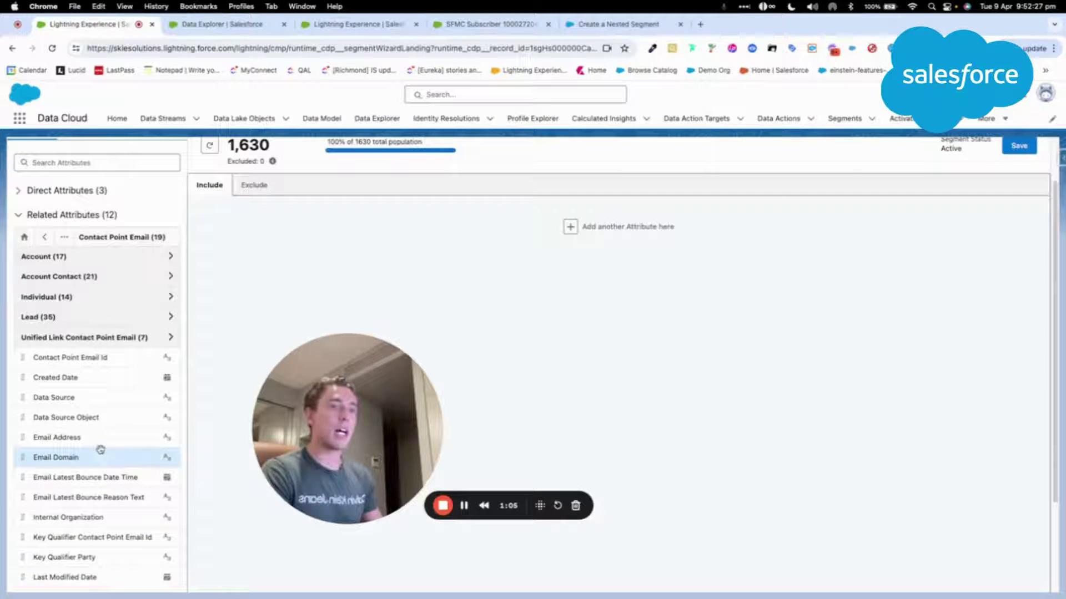
pyautogui.moveTo(101, 444); pyautogui.dragTo(349, 308)
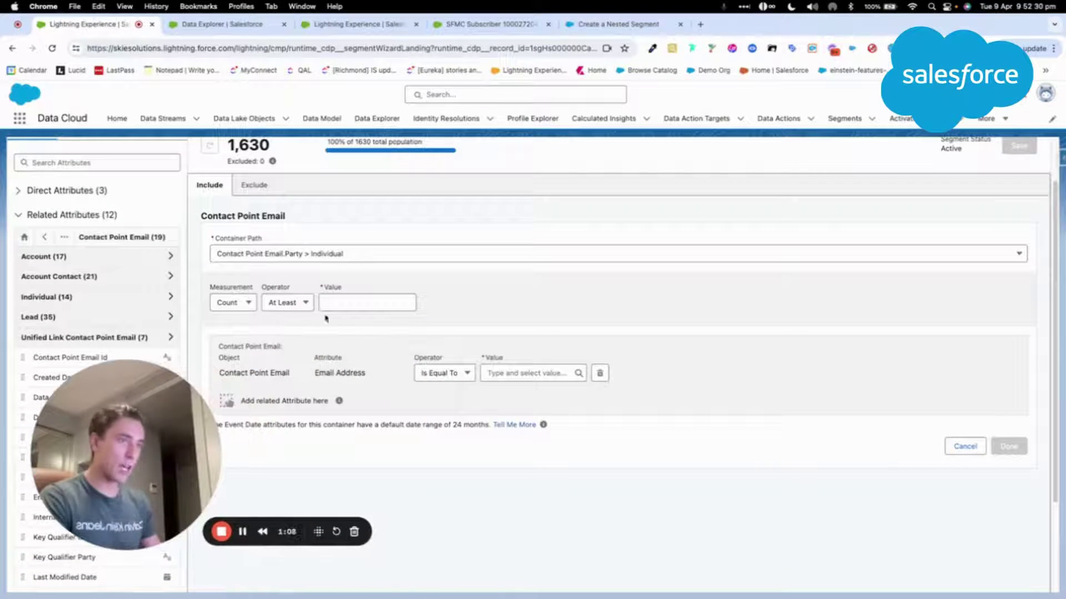
pyautogui.click(335, 304)
pyautogui.write('1')
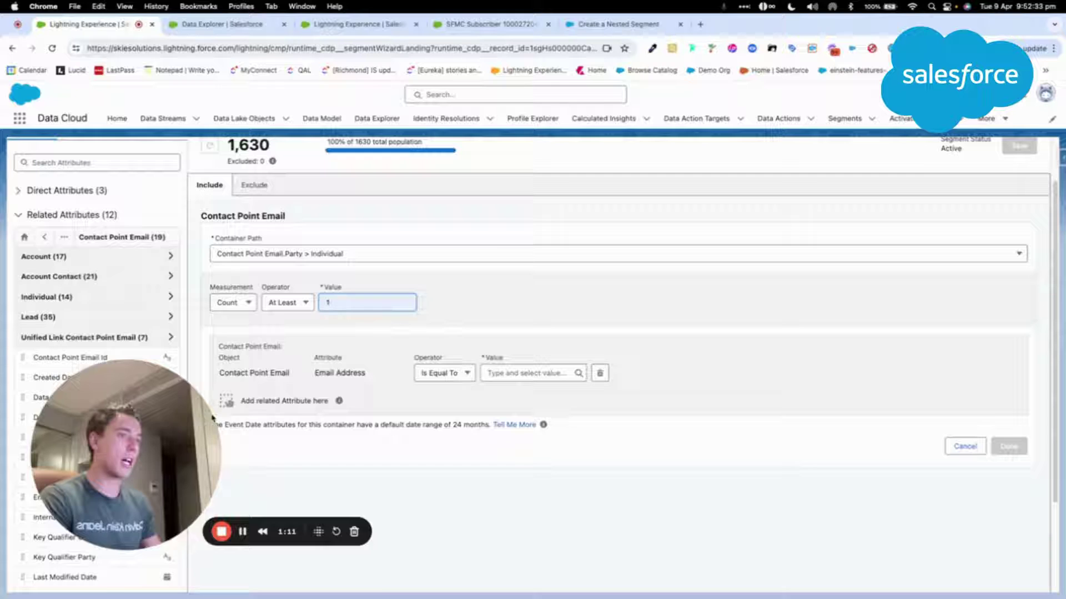
pyautogui.click(346, 425)
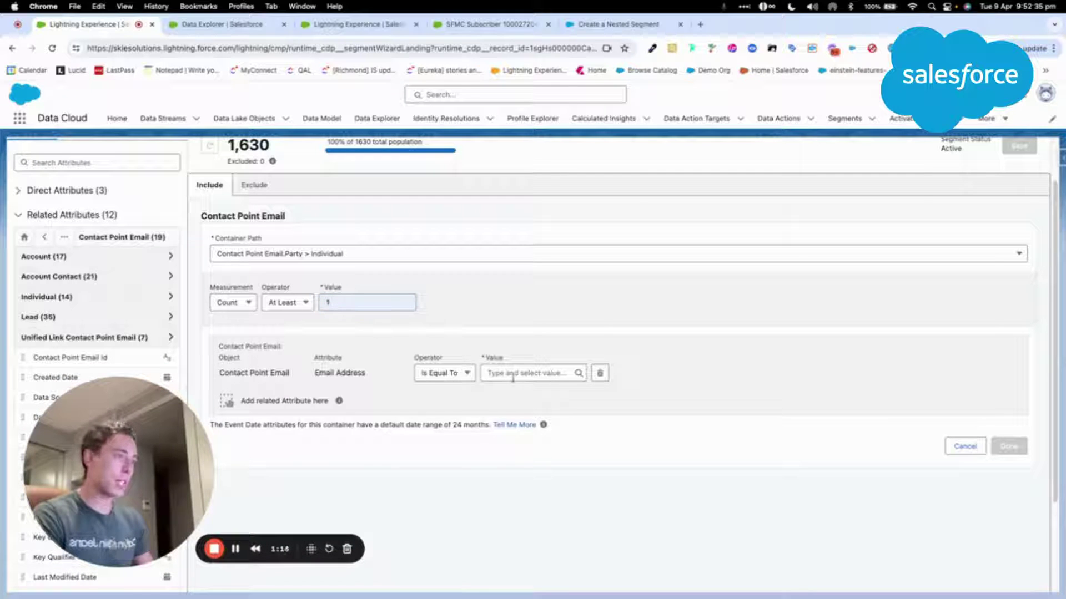
# Step: Set the email condition to Contains 'skie', apply it and save, recounting to 57
pyautogui.click(444, 373)
pyautogui.click(470, 475)
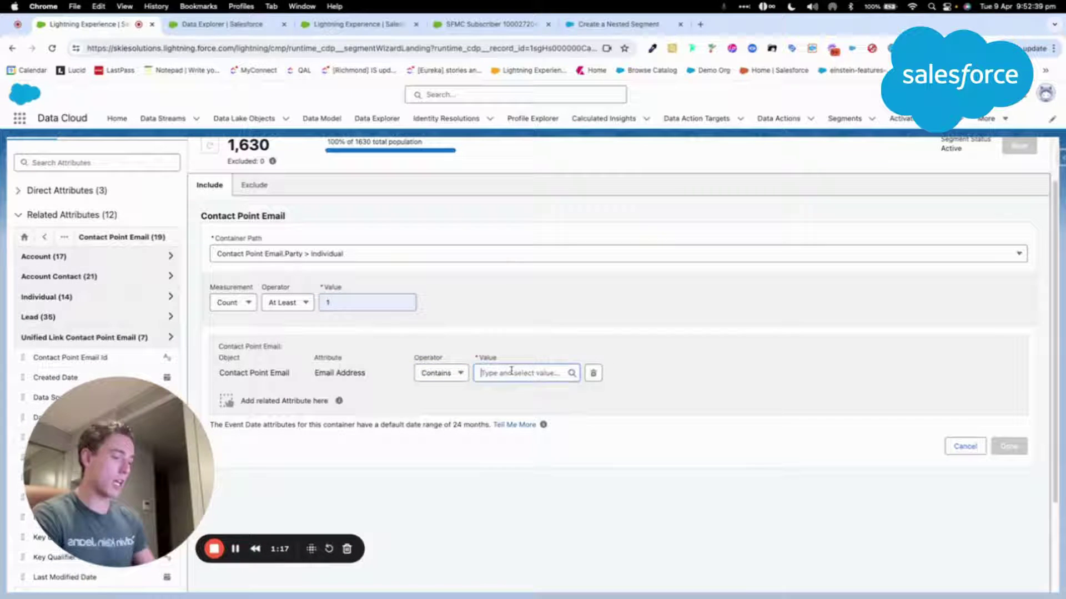
pyautogui.write('skie')
pyautogui.click(514, 393)
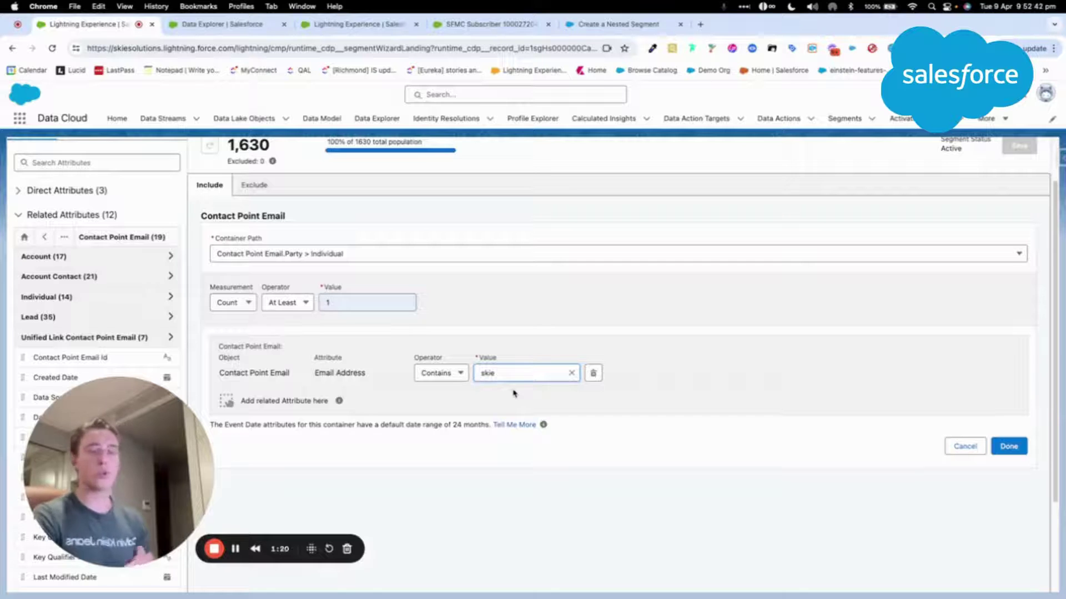
pyautogui.click(1009, 447)
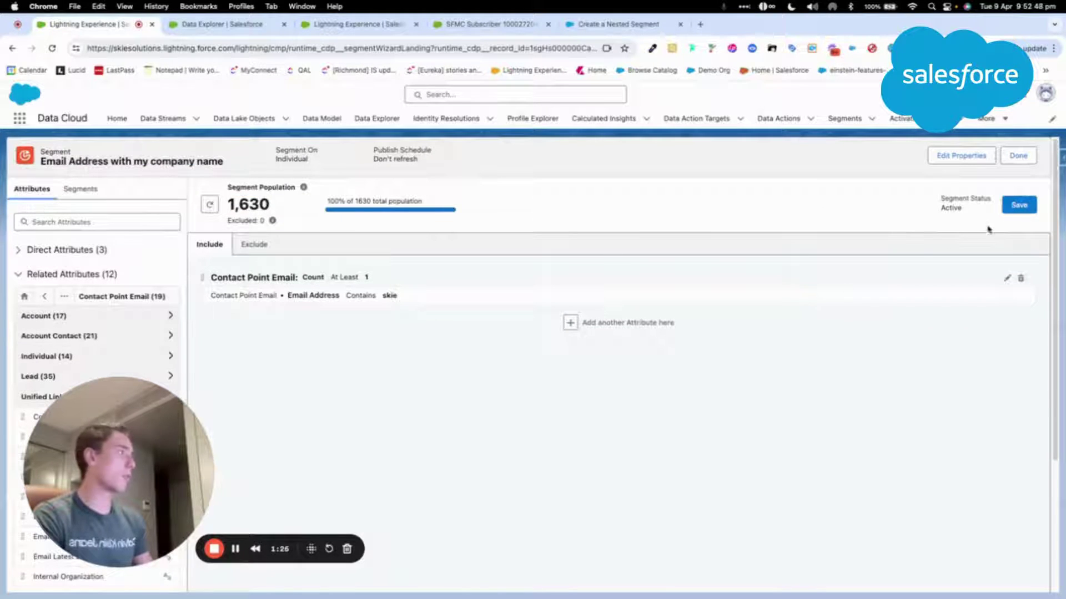
pyautogui.click(1010, 208)
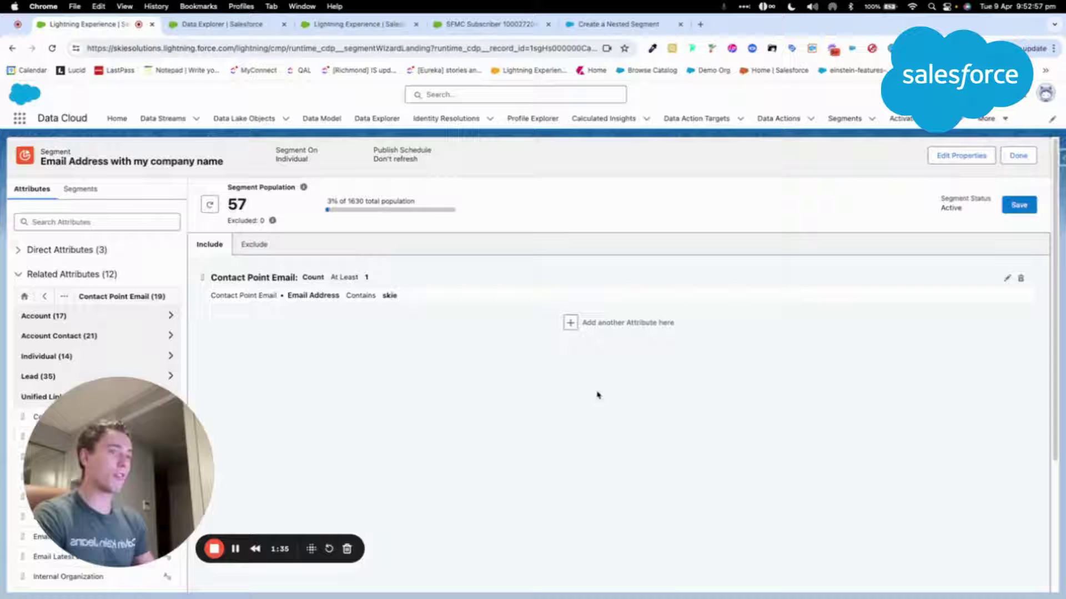
# Step: Save the segment, choose Publish Now from its actions menu and dismiss the warning
pyautogui.moveTo(138, 444); pyautogui.dragTo(211, 381)
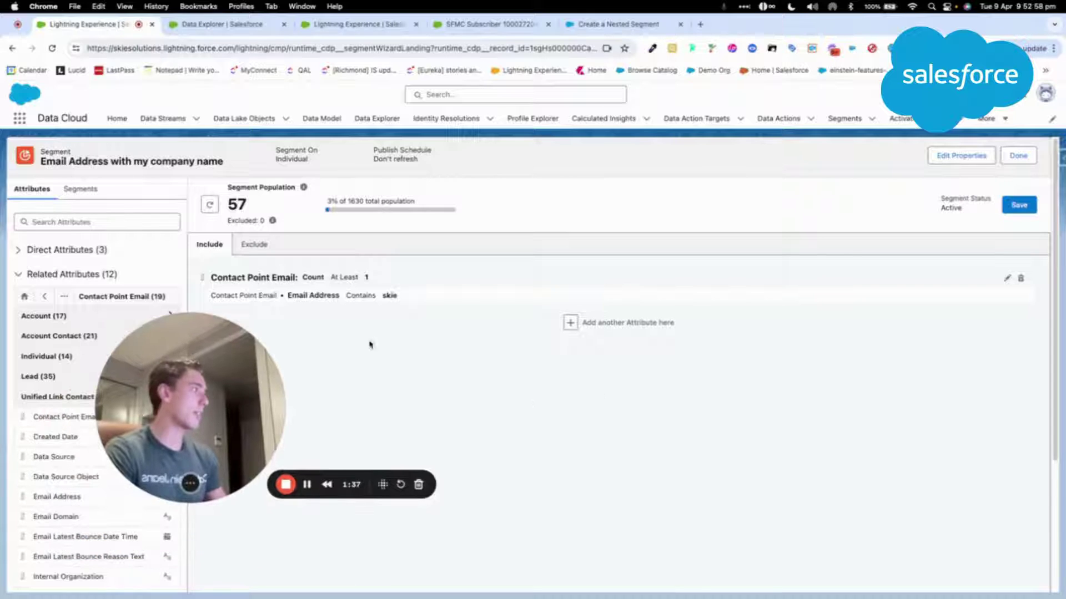
pyautogui.click(1023, 205)
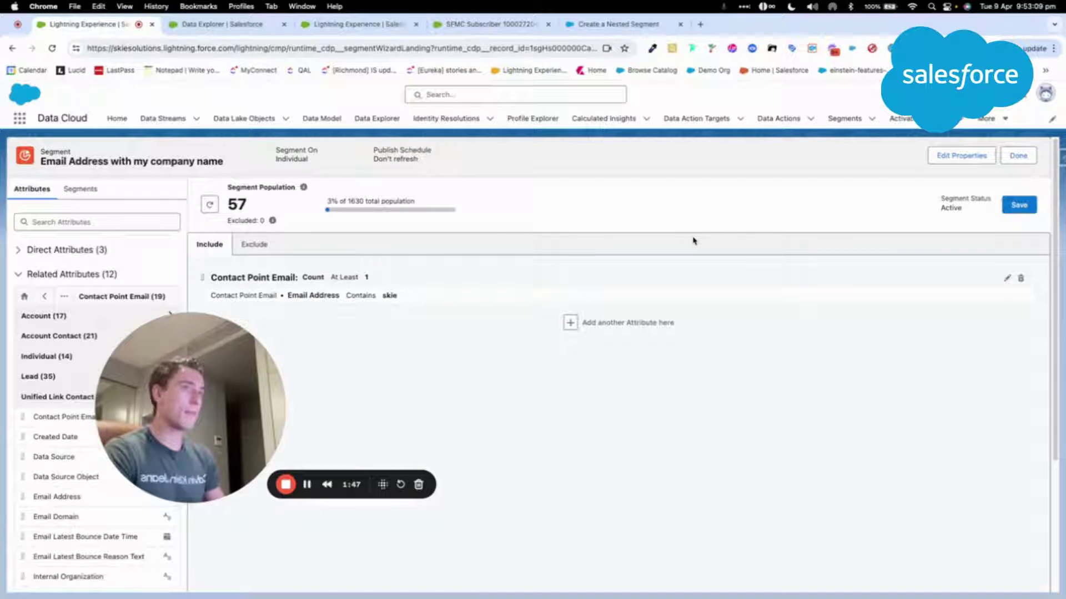
pyautogui.click(1017, 157)
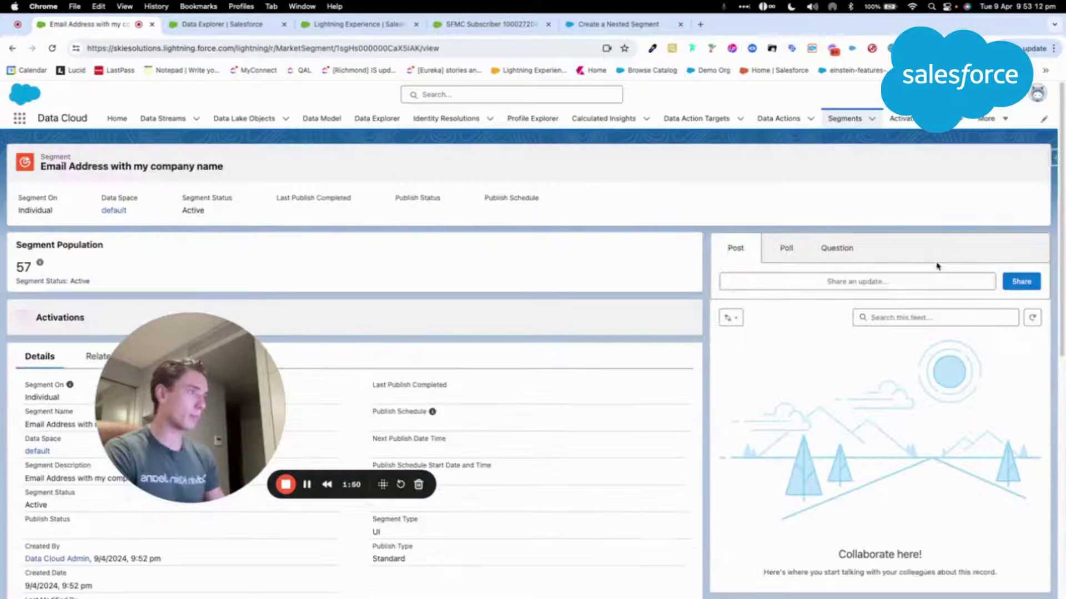
pyautogui.click(1033, 164)
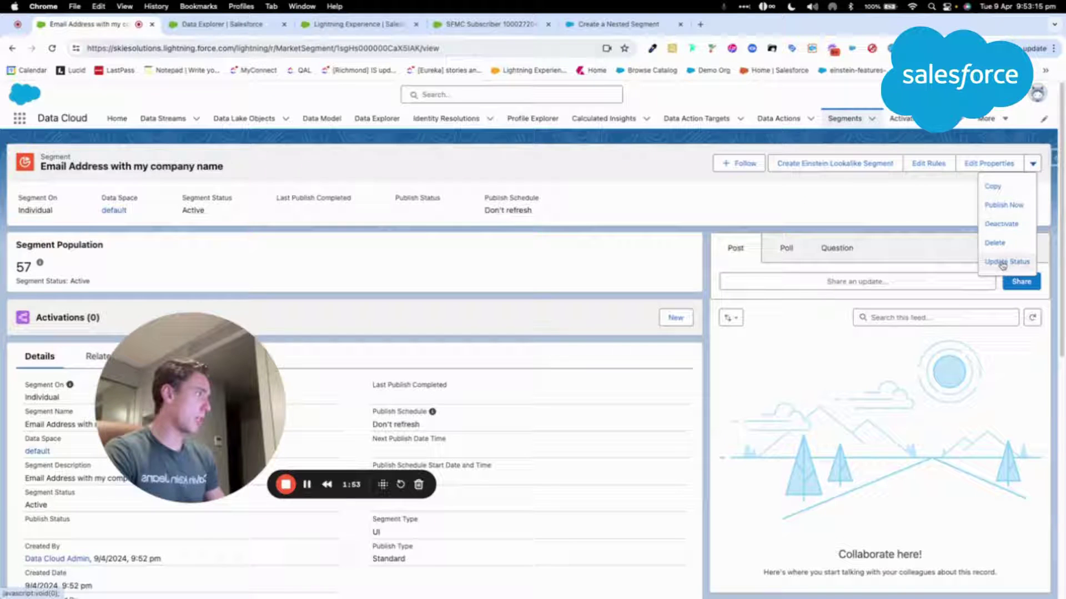
pyautogui.click(999, 207)
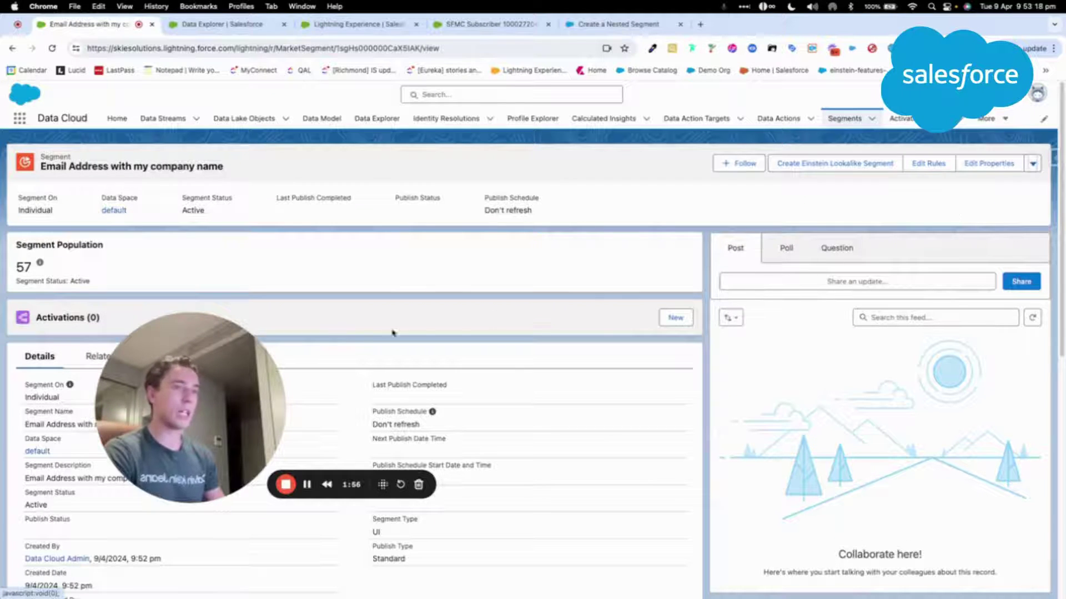
pyautogui.click(845, 149)
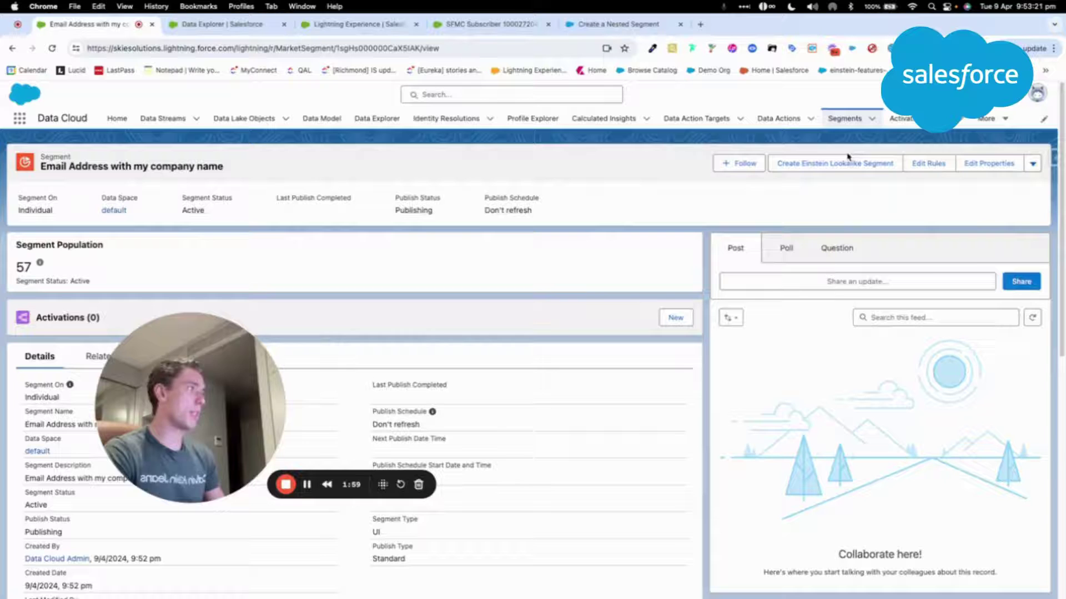
pyautogui.moveTo(214, 379); pyautogui.dragTo(174, 373)
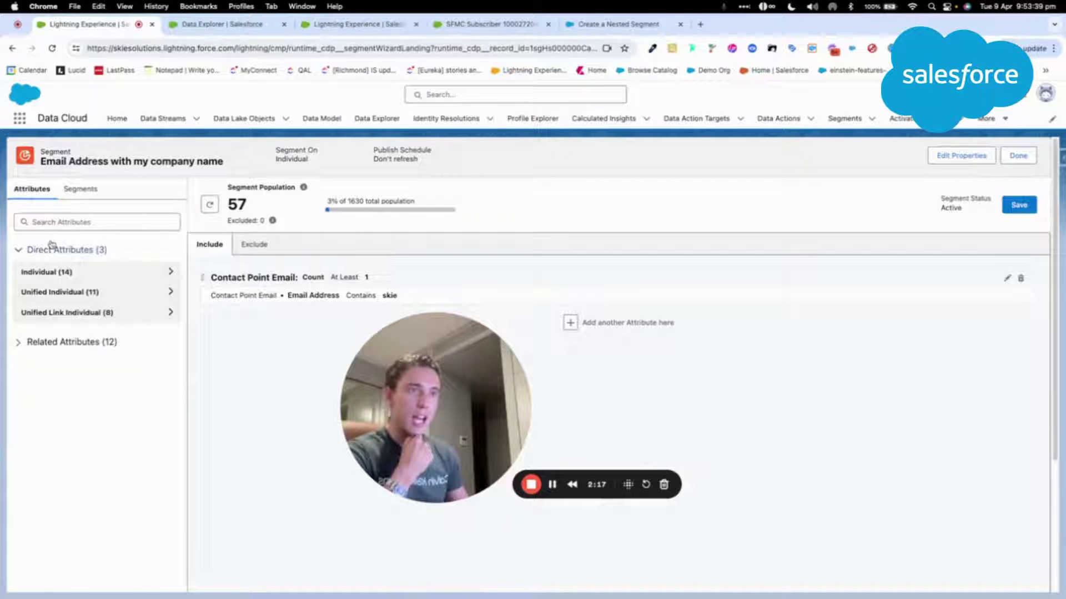
# Step: Show the Individual attributes, then compare the SFMC Subscriber mappings with the data model graph
pyautogui.click(44, 274)
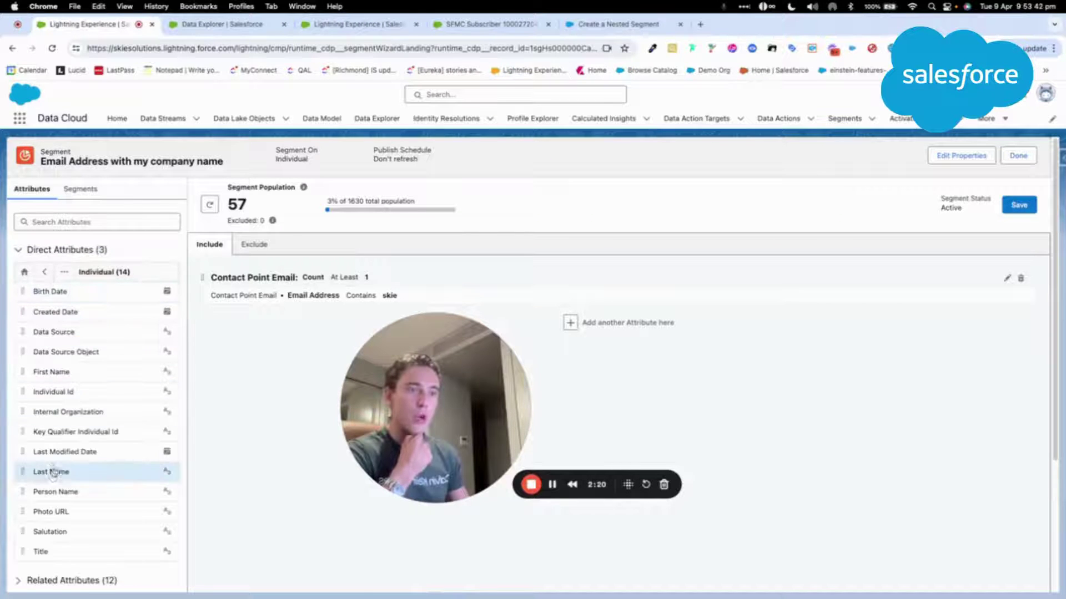
pyautogui.click(477, 24)
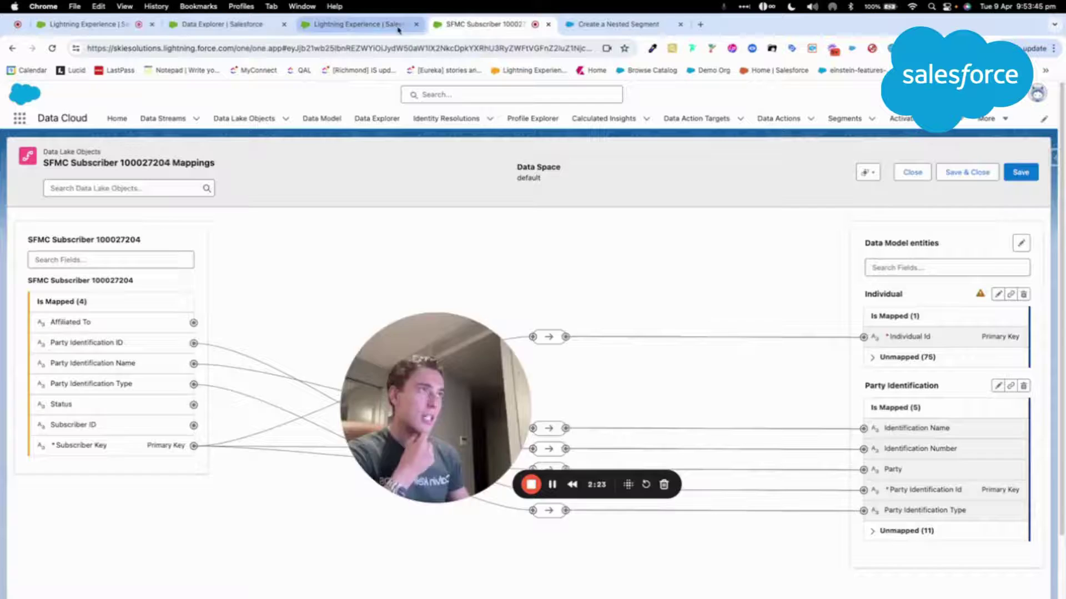
pyautogui.click(398, 27)
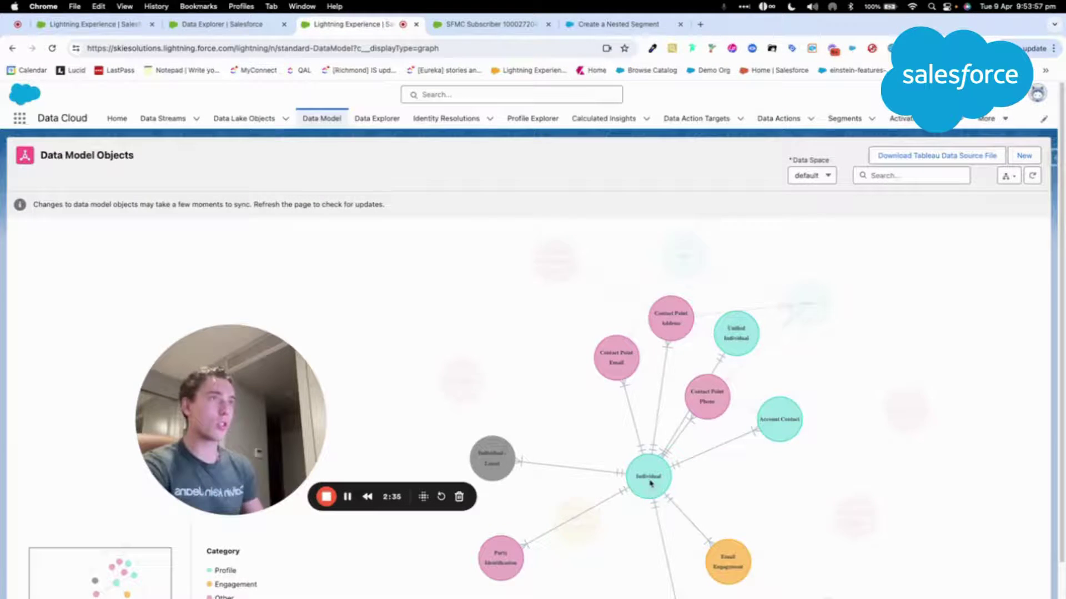
pyautogui.hotkey('ctrl', 'shift', 'Tab')
pyautogui.hotkey('ctrl', 'shift', 'Tab')
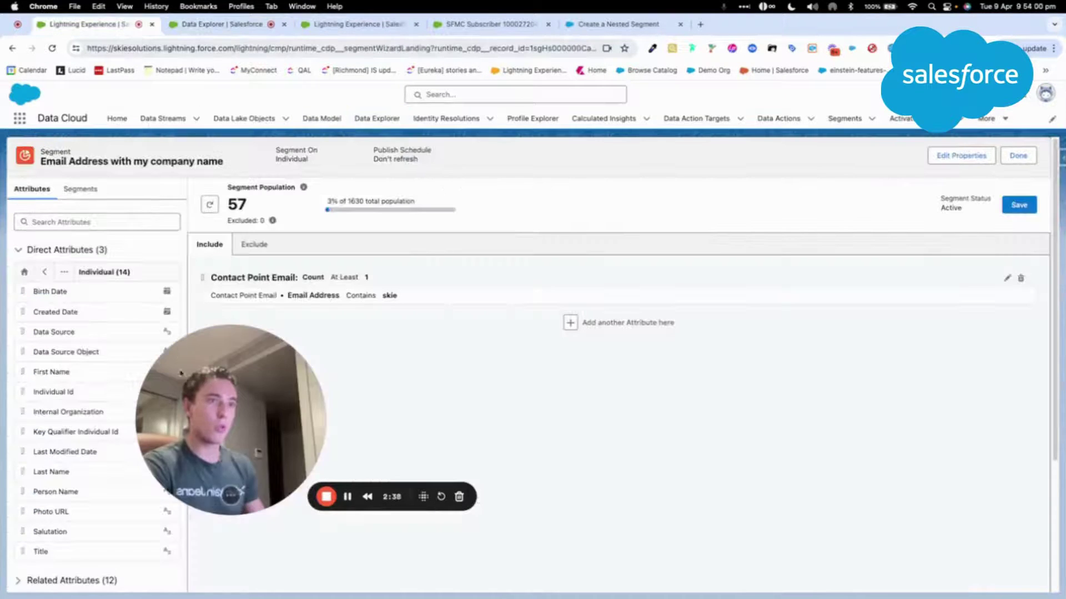
# Step: List the Contact Point Email (14) related attributes in the builder and recheck the data model
pyautogui.moveTo(180, 373); pyautogui.dragTo(294, 433)
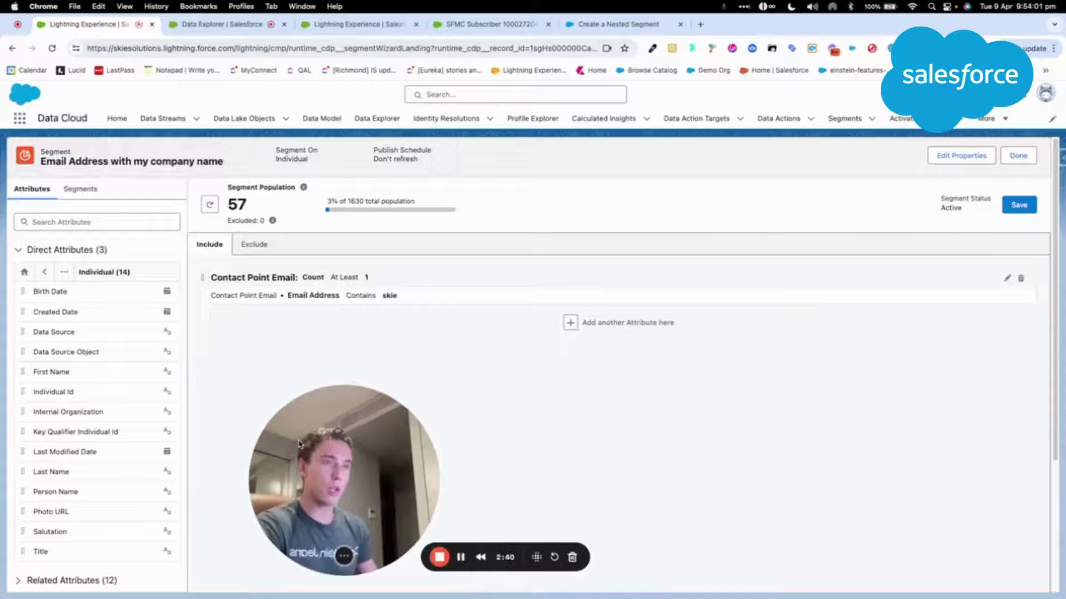
pyautogui.click(25, 272)
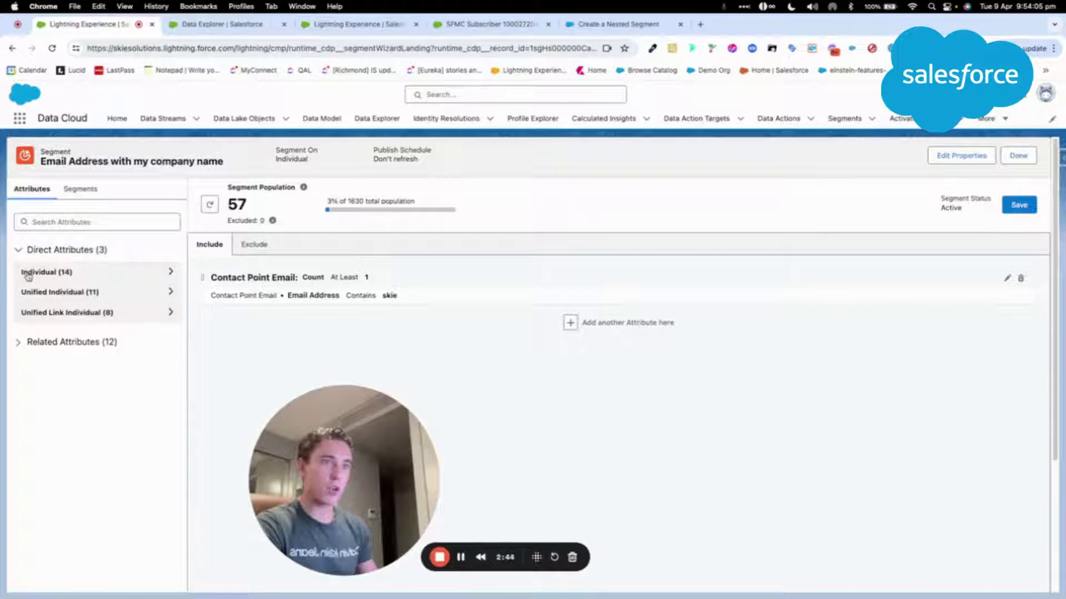
pyautogui.click(18, 343)
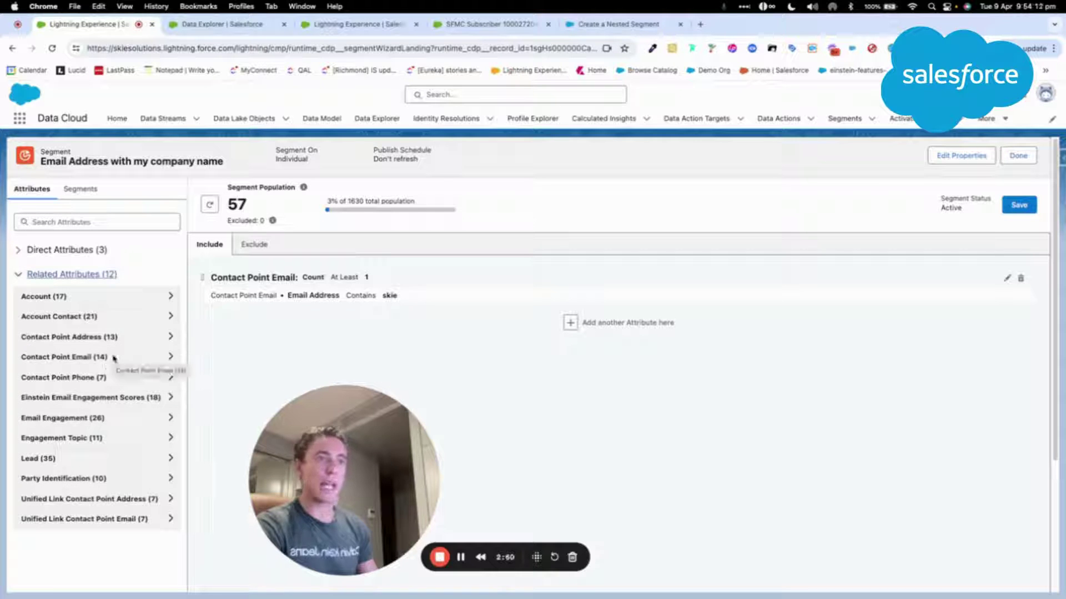
pyautogui.click(114, 358)
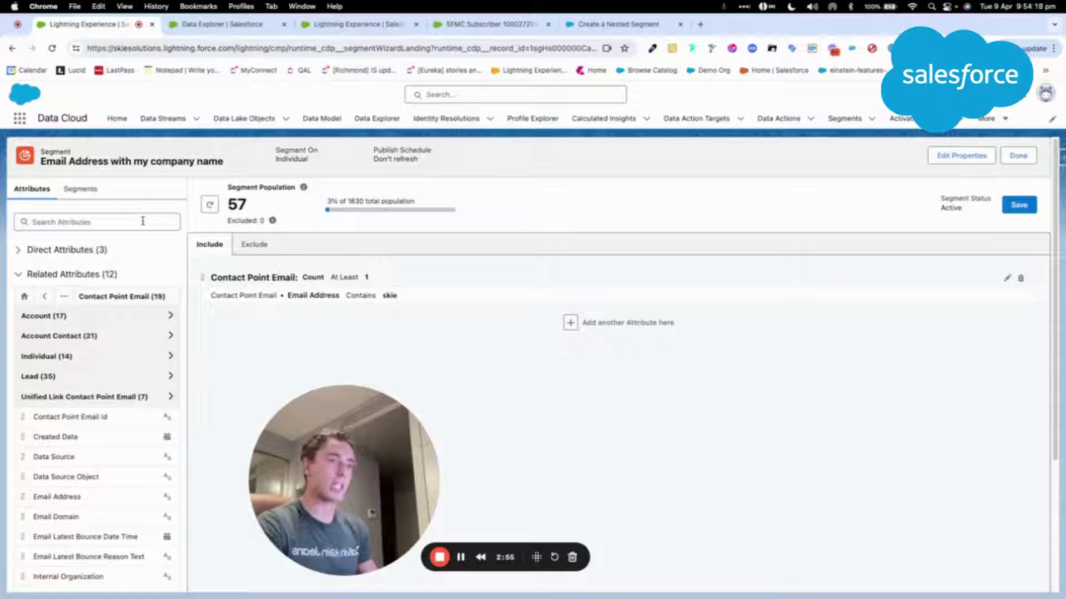
pyautogui.click(326, 25)
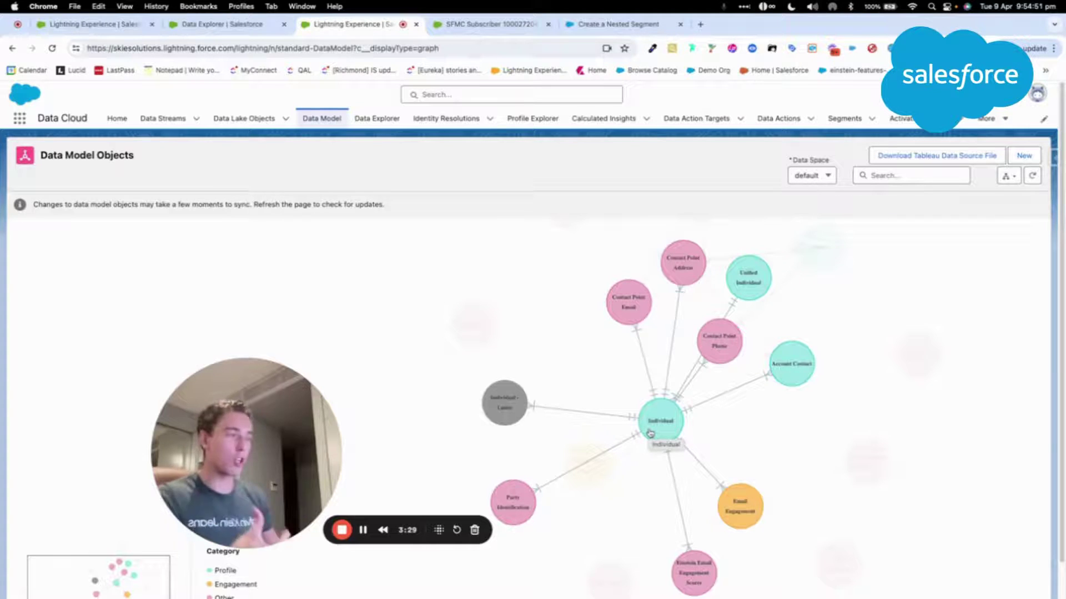
pyautogui.hotkey('ctrl', 'shift', 'Tab')
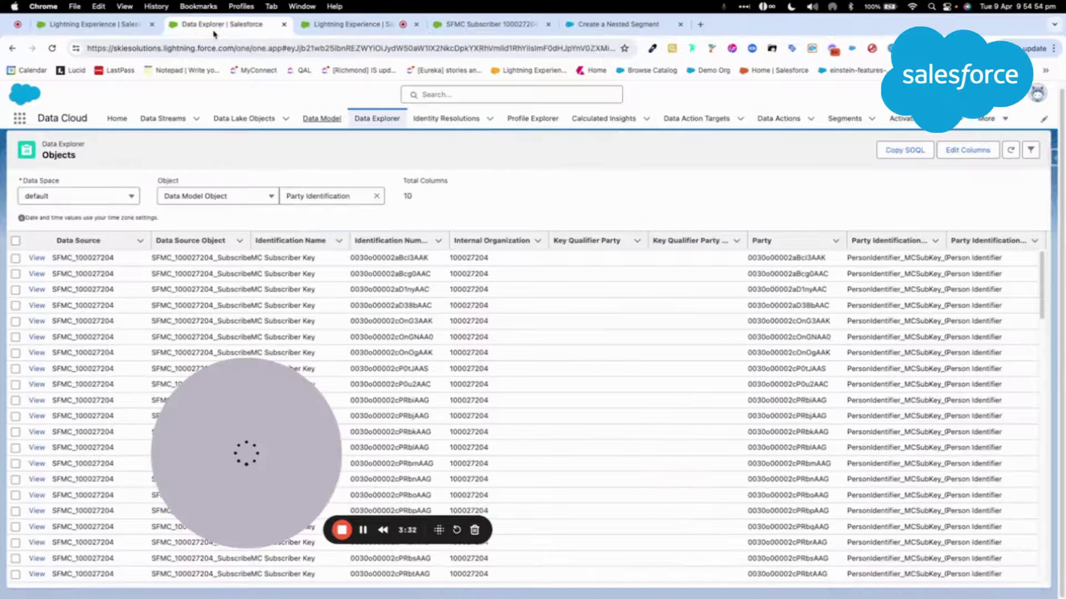
pyautogui.hotkey('ctrl', 'Tab')
pyautogui.hotkey('ctrl', 'Tab')
pyautogui.hotkey('ctrl', 'shift', 'Tab')
pyautogui.hotkey('ctrl', 'shift', 'Tab')
pyautogui.hotkey('ctrl', 'shift', 'Tab')
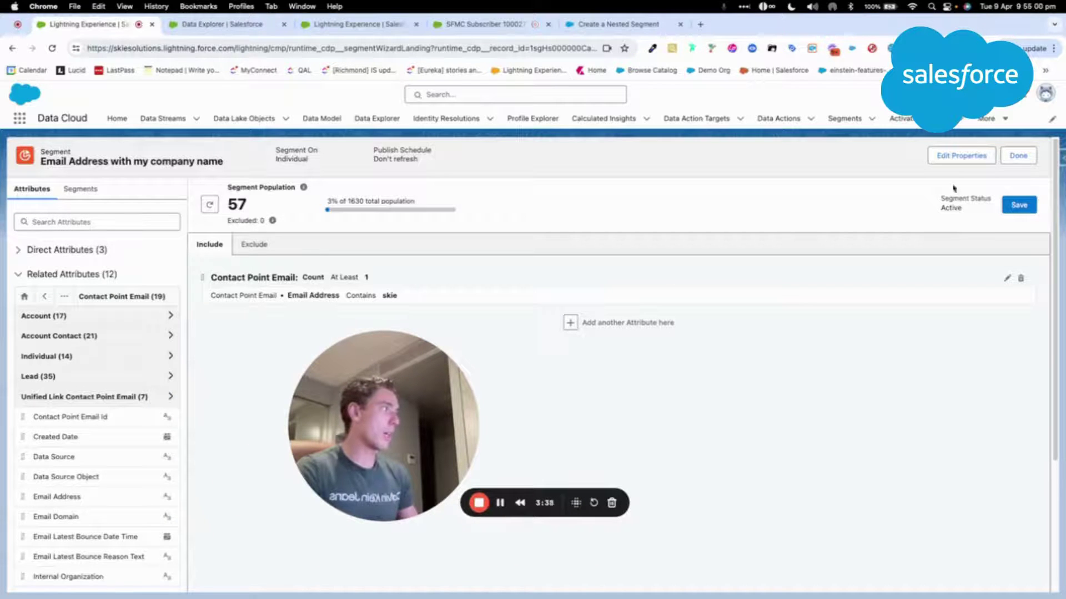
# Step: Close the builder and refresh the Segments list until Publish Status shows Success
pyautogui.click(1027, 155)
pyautogui.click(844, 118)
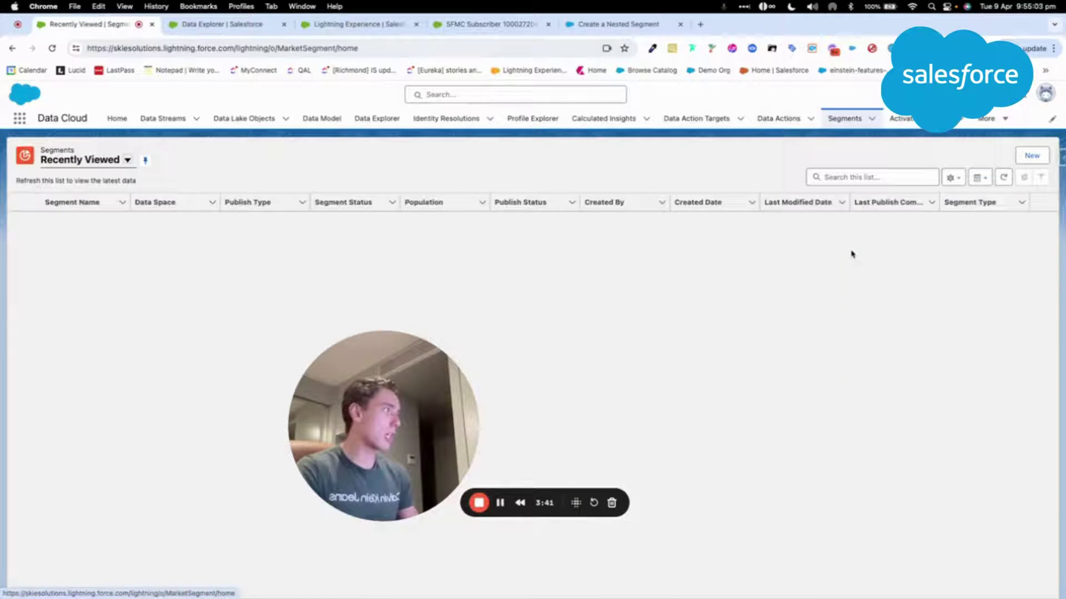
pyautogui.click(1003, 178)
pyautogui.moveTo(408, 379); pyautogui.dragTo(233, 338)
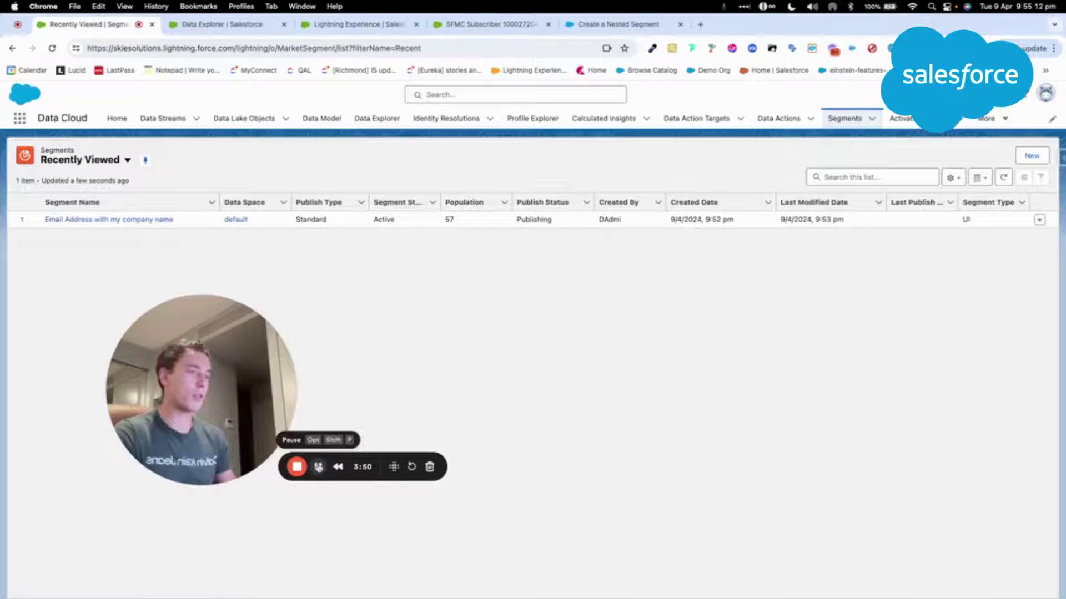
pyautogui.click(320, 464)
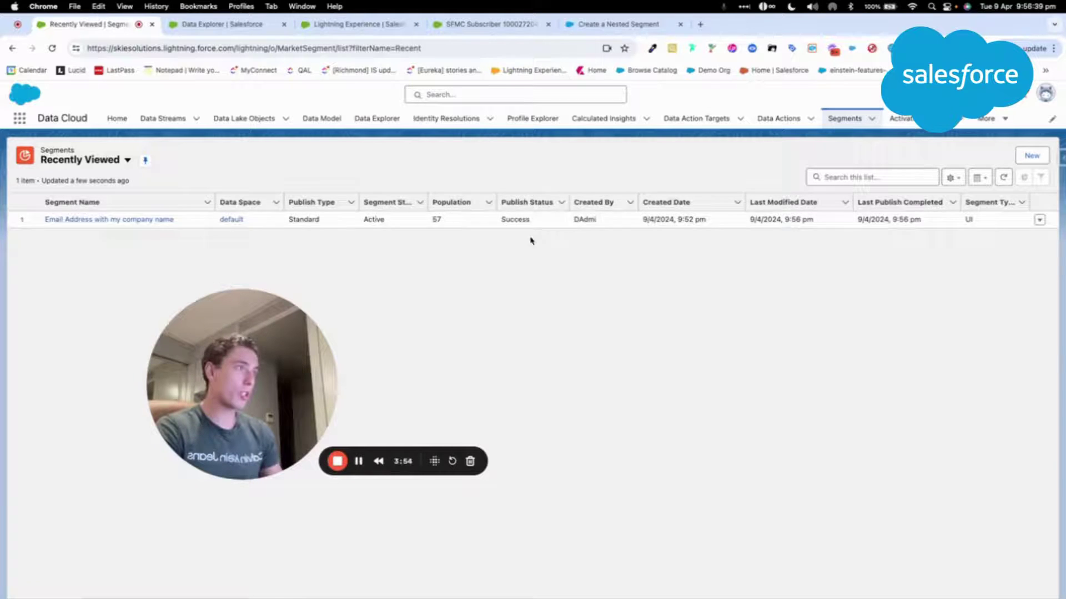
# Step: Start another segment in a fresh New Segment dialog
pyautogui.moveTo(286, 384); pyautogui.dragTo(740, 447)
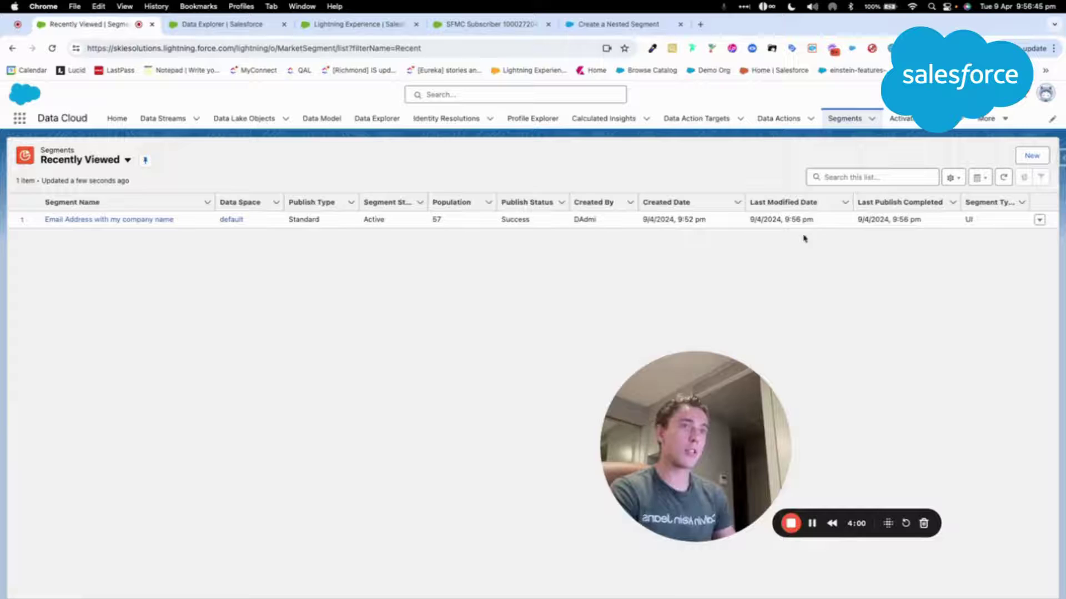
pyautogui.click(1034, 154)
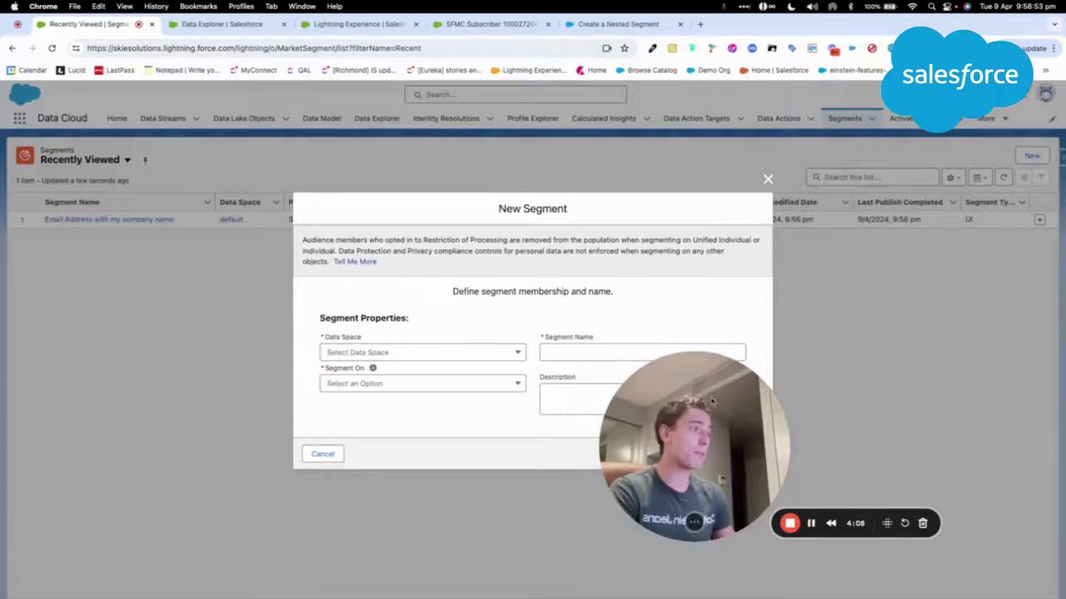
pyautogui.moveTo(714, 401); pyautogui.dragTo(187, 388)
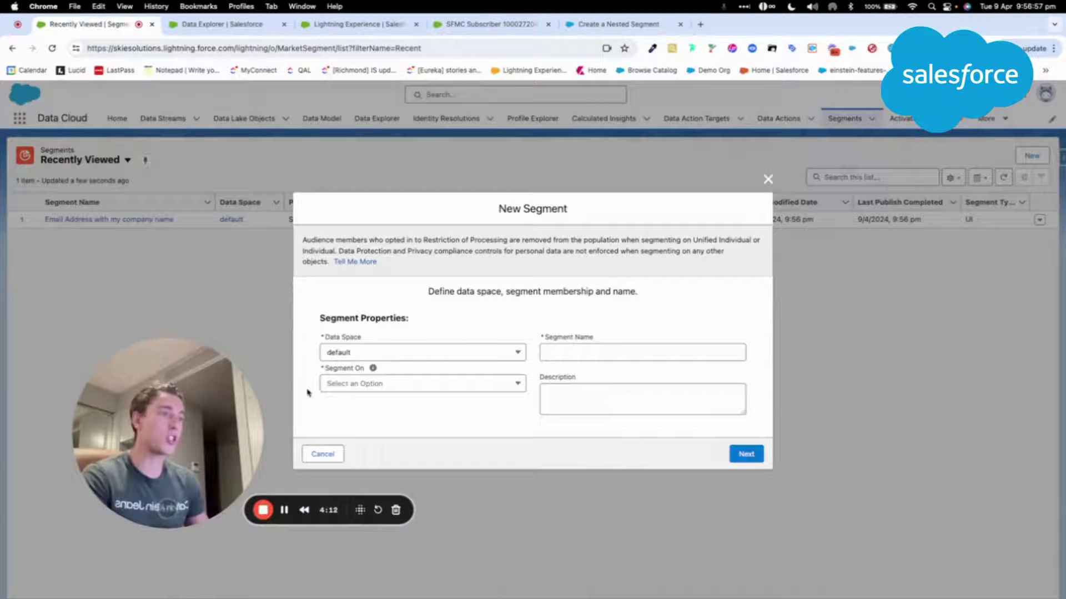
# Step: Base the segment on Individual, name it 'Email Address with my company name + Firstname is Arthur', copy name to description
pyautogui.click(338, 383)
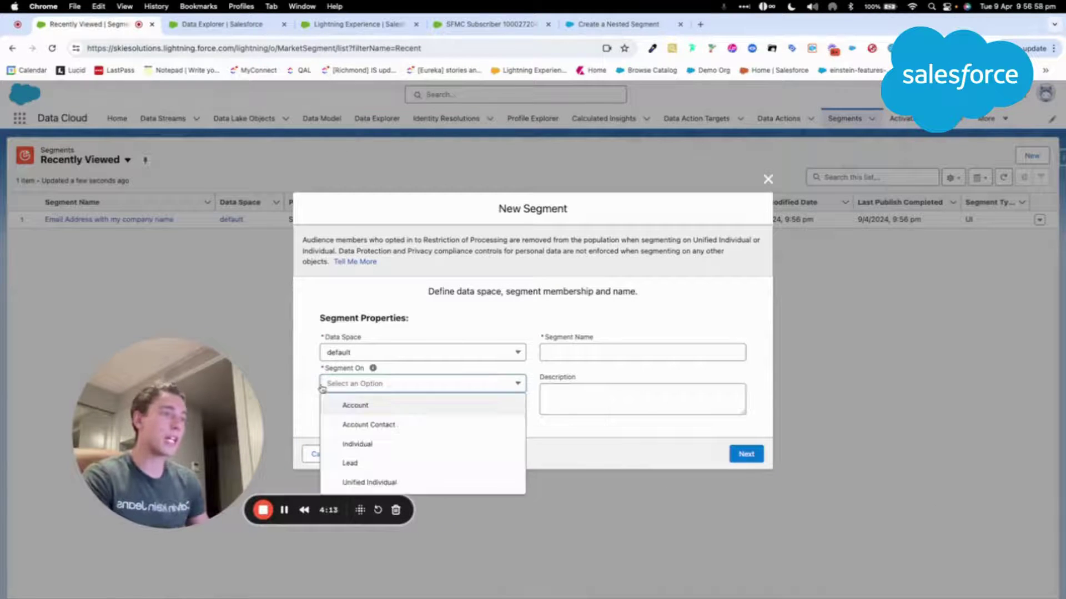
pyautogui.click(351, 445)
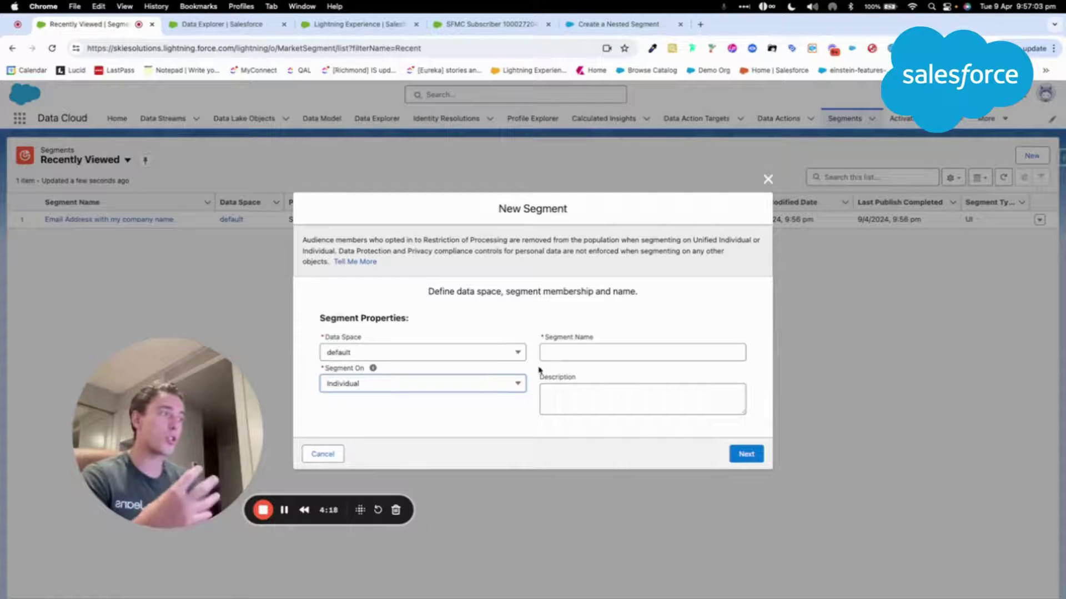
pyautogui.click(552, 353)
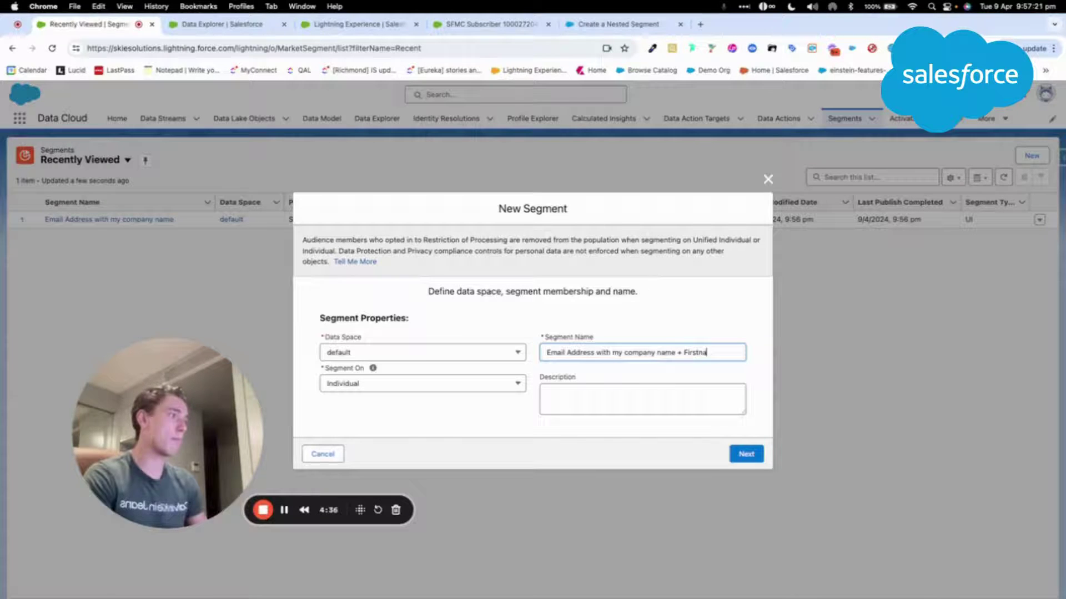
pyautogui.write('Arthur')
pyautogui.press('super+a')
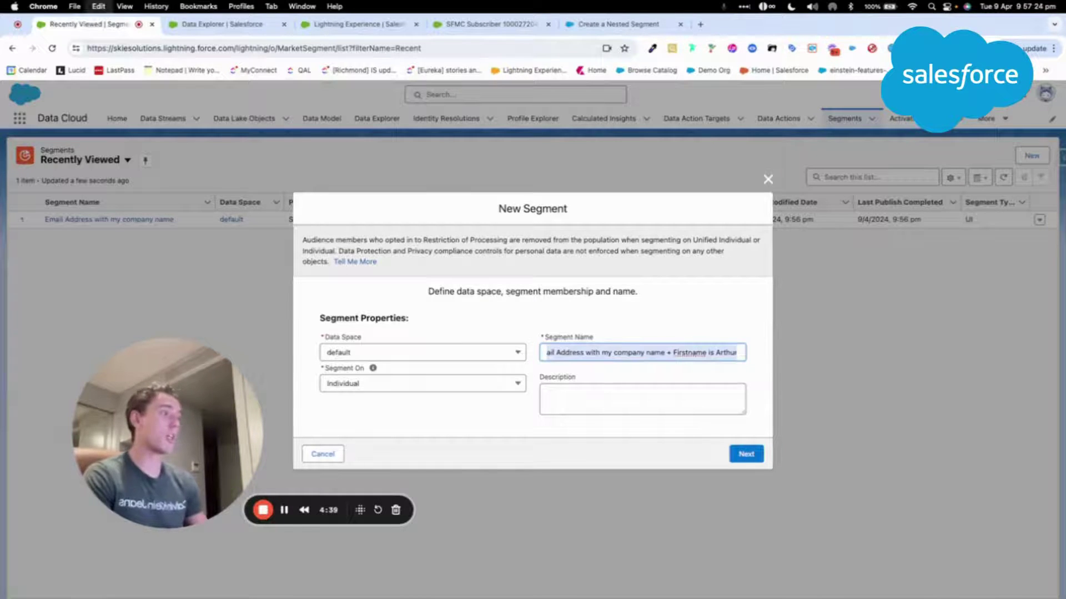
pyautogui.press('super+c')
pyautogui.click(559, 392)
pyautogui.press('super+v')
# Step: Choose Standard Publish with a Don't refresh schedule and save the segment
pyautogui.click(735, 457)
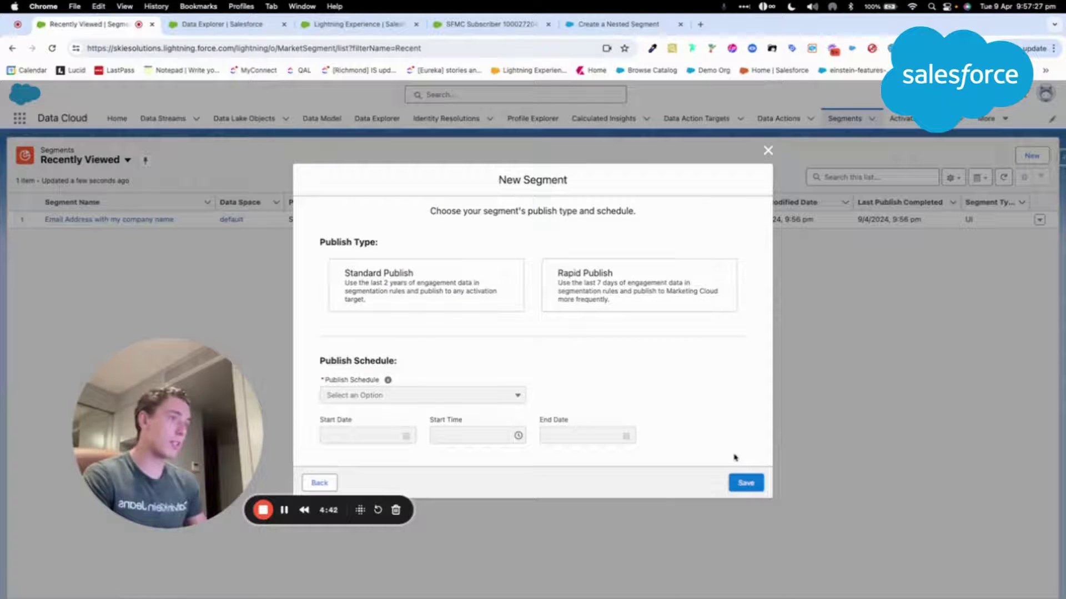
pyautogui.click(489, 295)
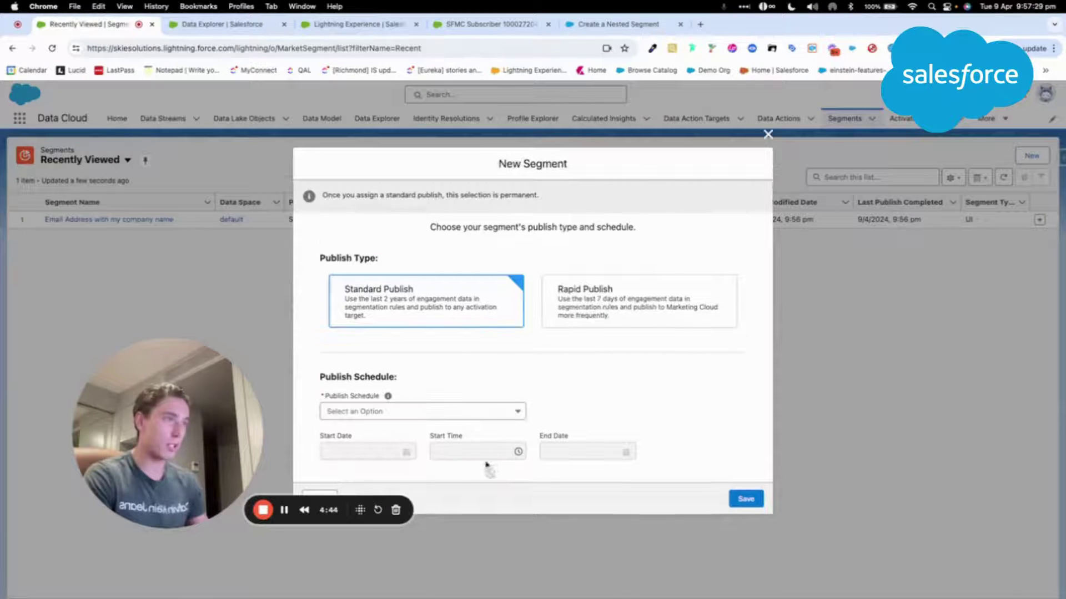
pyautogui.click(416, 411)
pyautogui.click(405, 434)
pyautogui.click(746, 499)
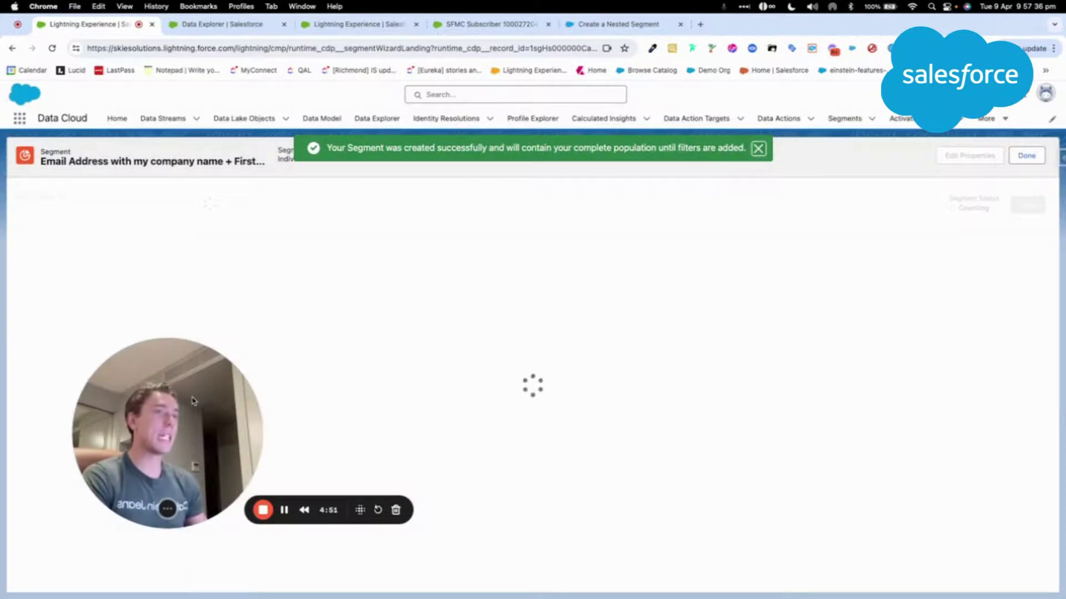
# Step: Include the 'Email Address with my company name' segment using its last published membership
pyautogui.moveTo(192, 401); pyautogui.dragTo(395, 392)
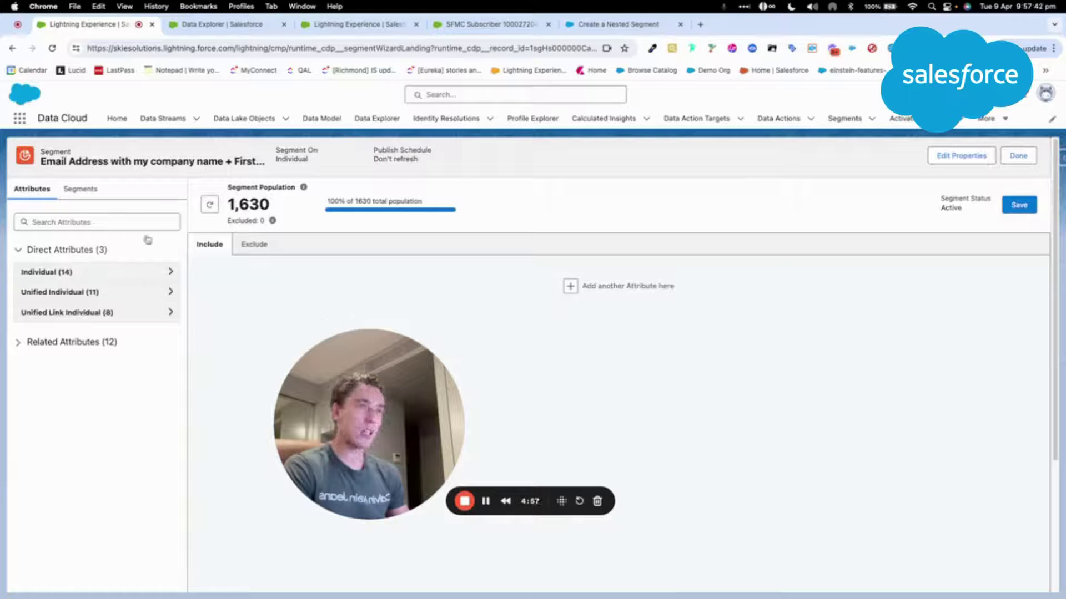
pyautogui.click(78, 189)
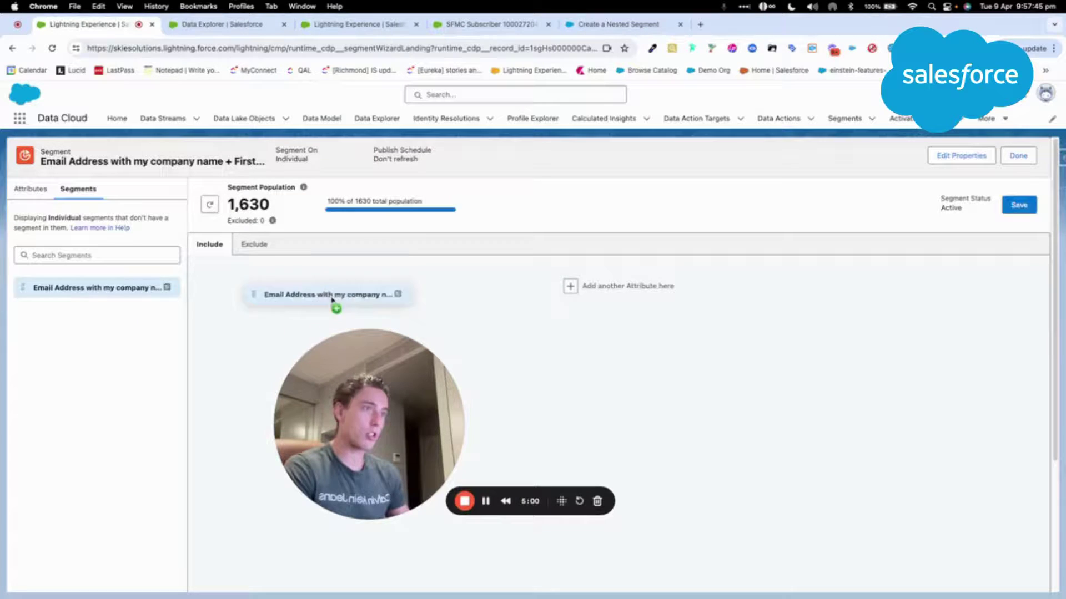
pyautogui.moveTo(332, 300); pyautogui.dragTo(333, 303)
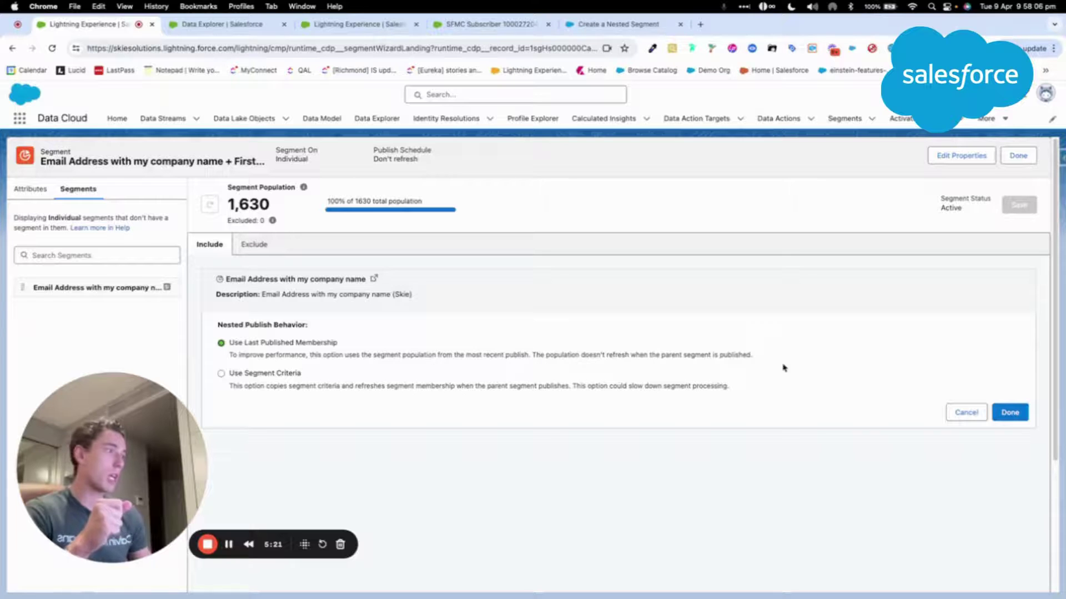
pyautogui.click(1010, 413)
pyautogui.moveTo(134, 413); pyautogui.dragTo(765, 422)
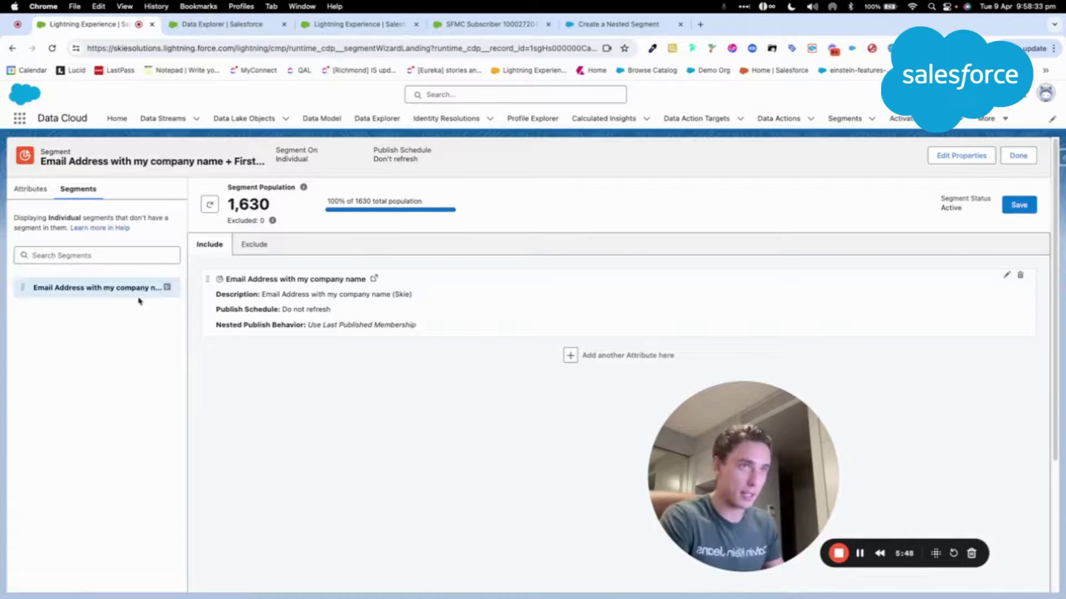
# Step: Add a Contact Point Email Address rule requiring a count of at least 1
pyautogui.click(29, 190)
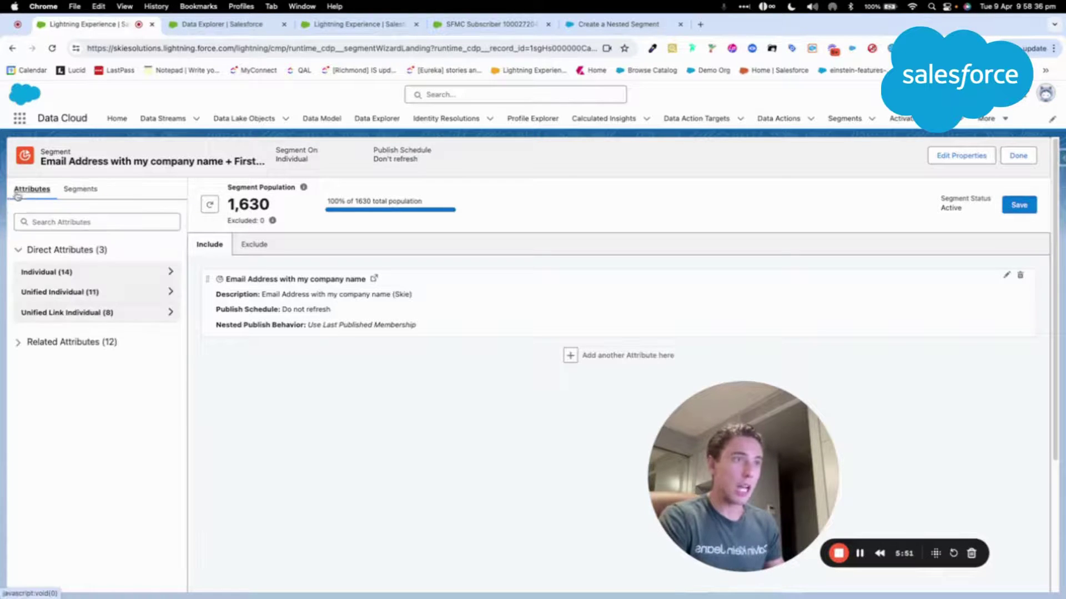
pyautogui.click(33, 343)
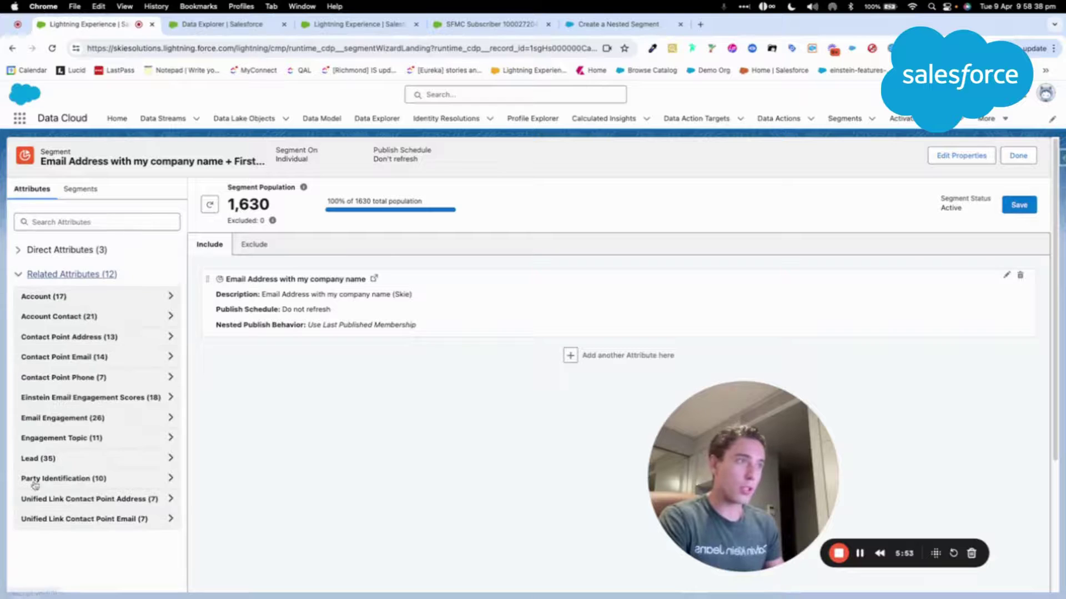
pyautogui.click(86, 360)
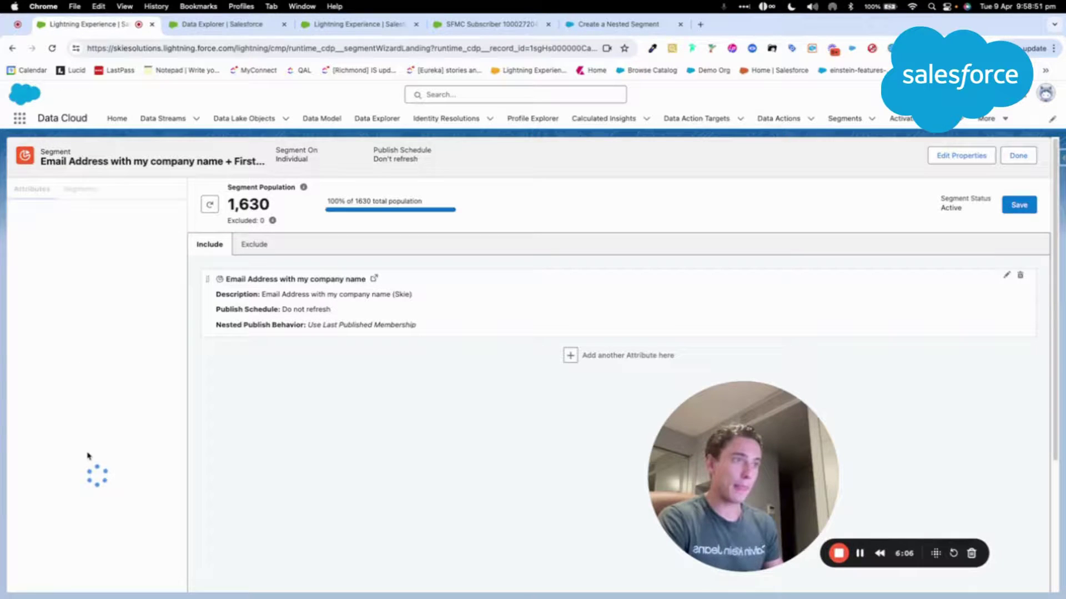
pyautogui.scroll(-1, 86, 487)
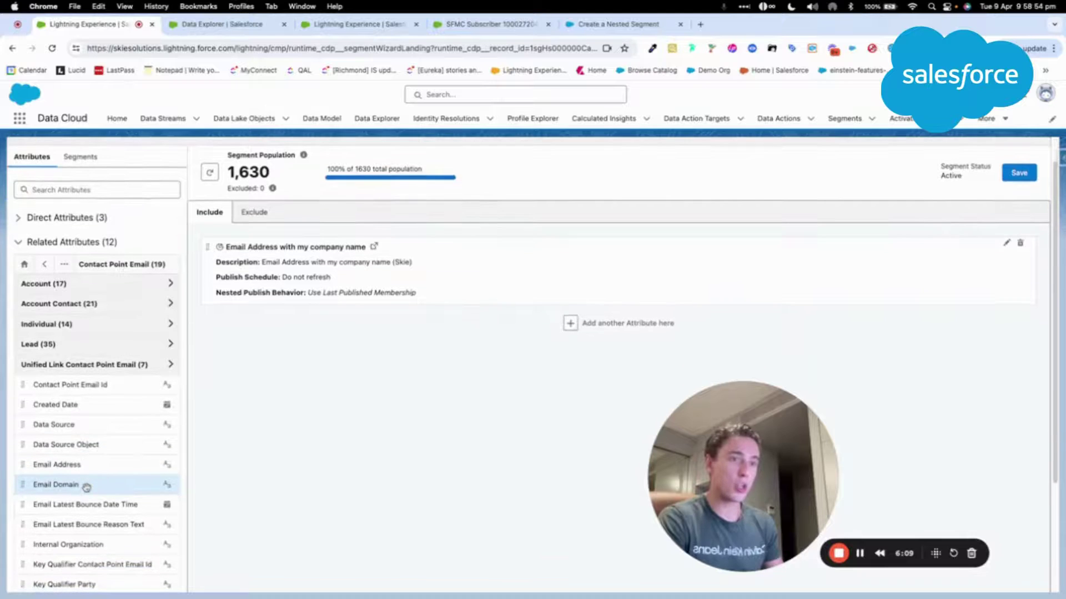
pyautogui.scroll(-3, 86, 488)
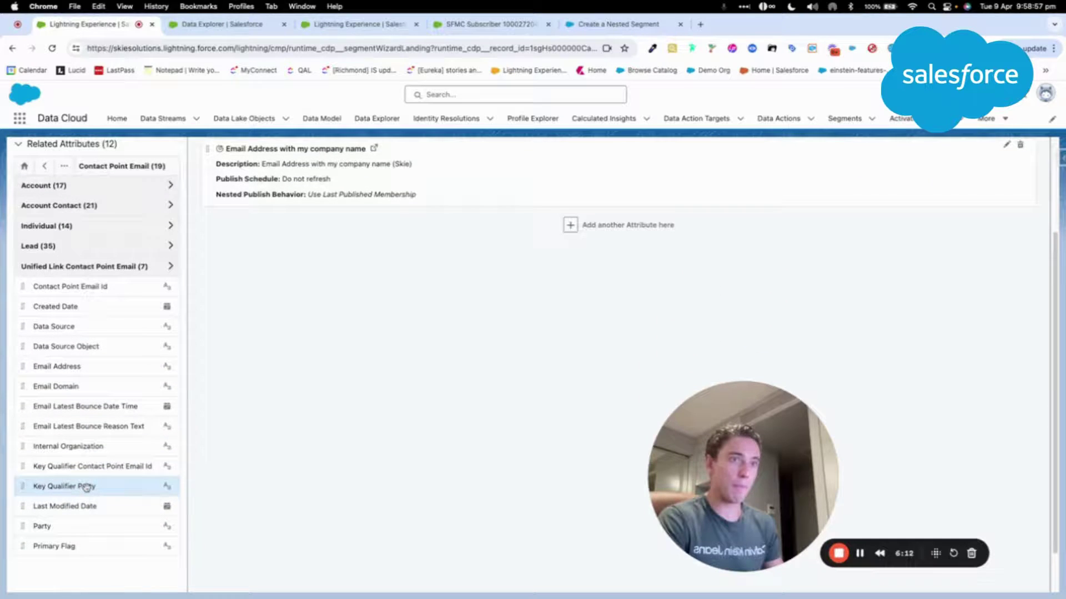
pyautogui.moveTo(90, 366); pyautogui.dragTo(281, 350)
pyautogui.click(327, 309)
pyautogui.write('1')
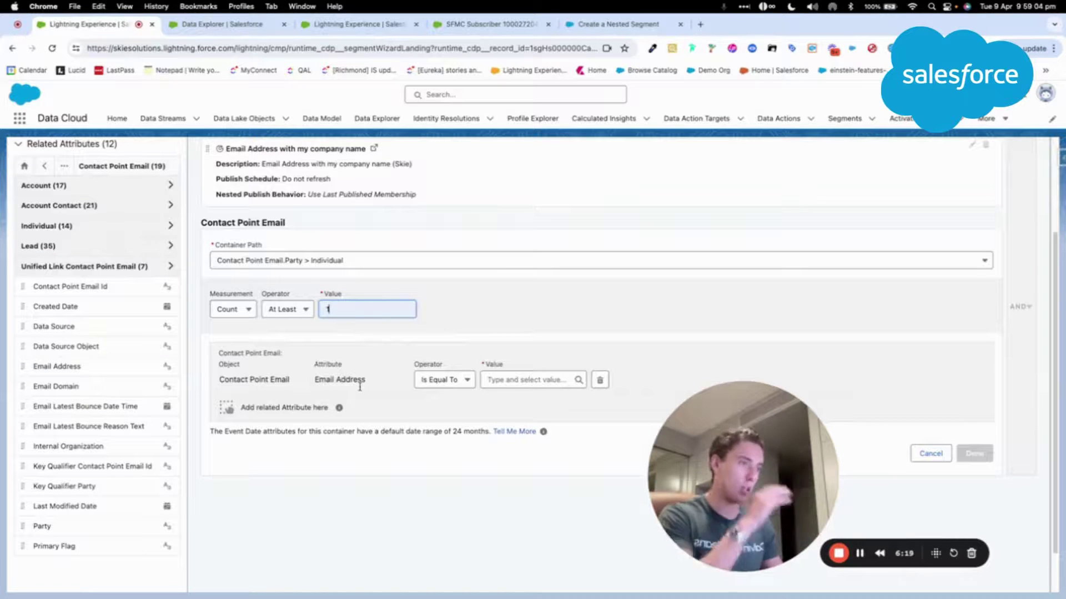
# Step: Set the email rule to Contains 'arthur' and finish the filter
pyautogui.click(425, 380)
pyautogui.click(450, 479)
pyautogui.click(488, 380)
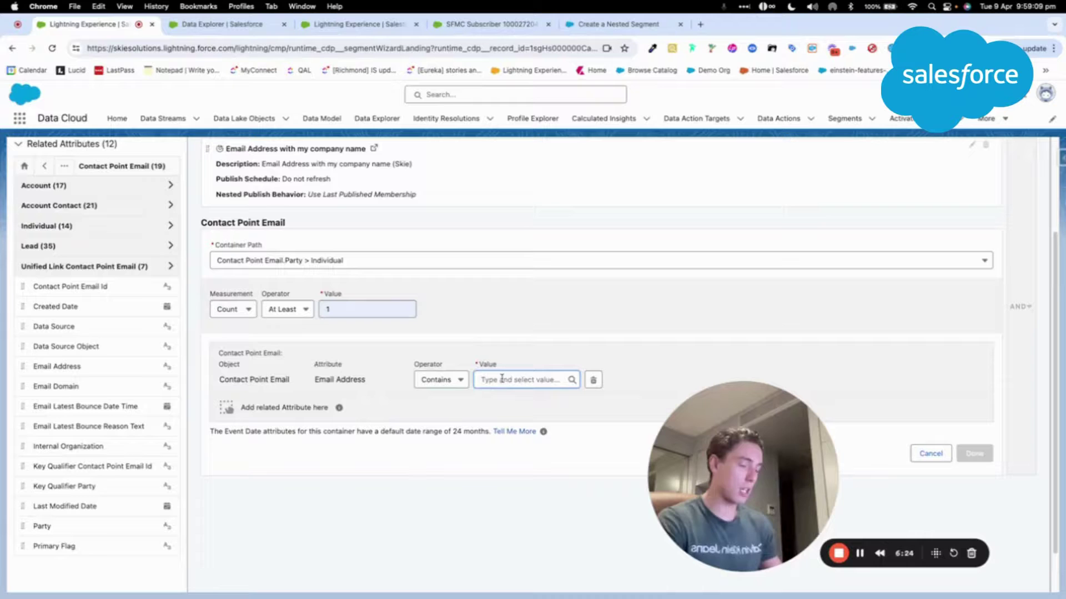
pyautogui.write('aithur')
pyautogui.click(500, 399)
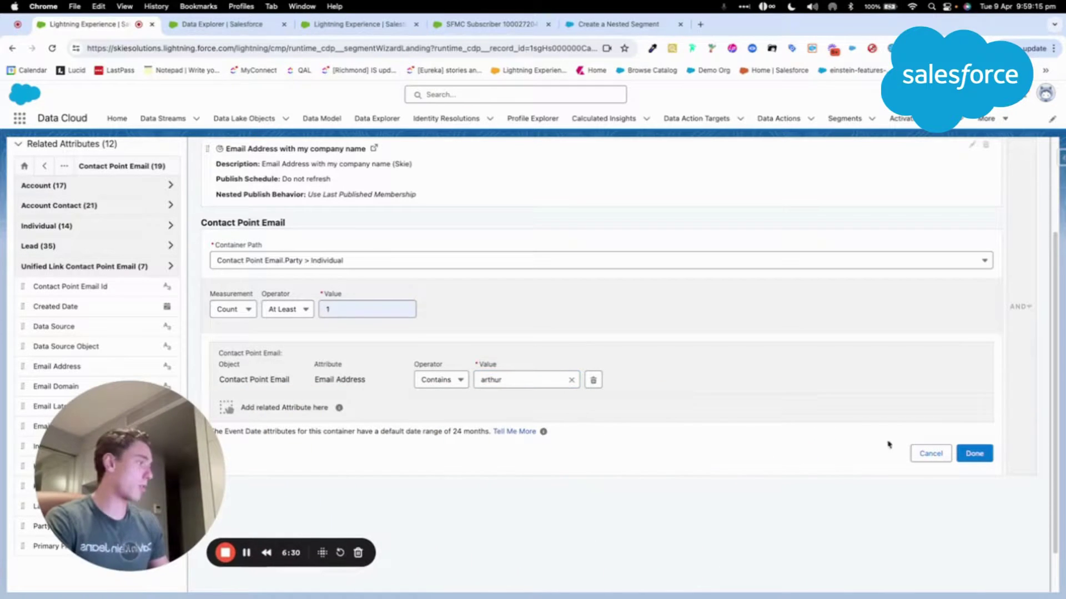
pyautogui.click(960, 452)
pyautogui.scroll(3, 849, 438)
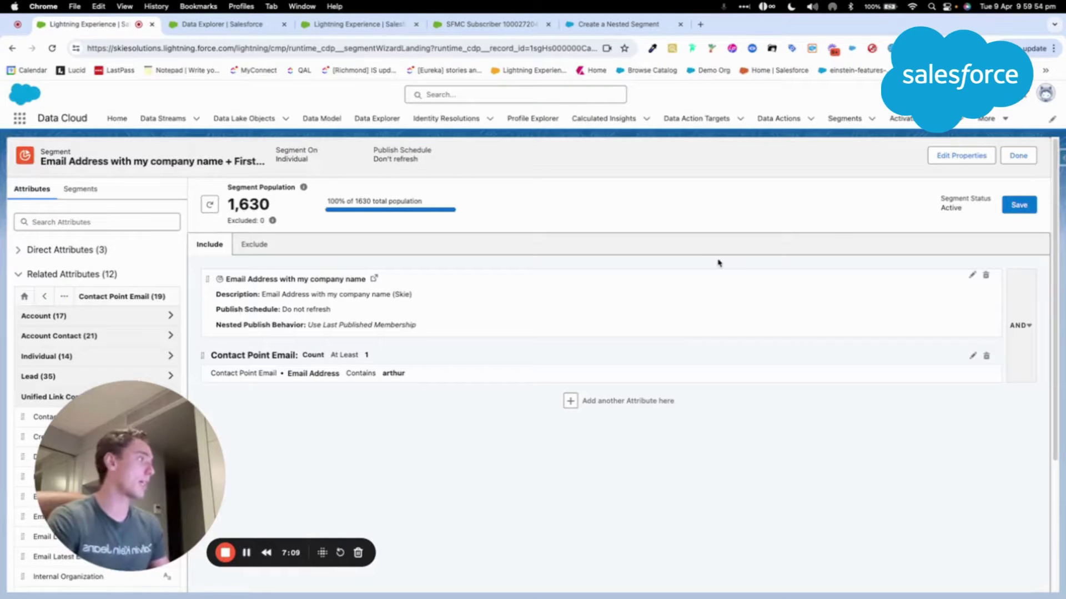
# Step: Save the nested segment so its population recounts to 14 with Active status
pyautogui.click(1019, 205)
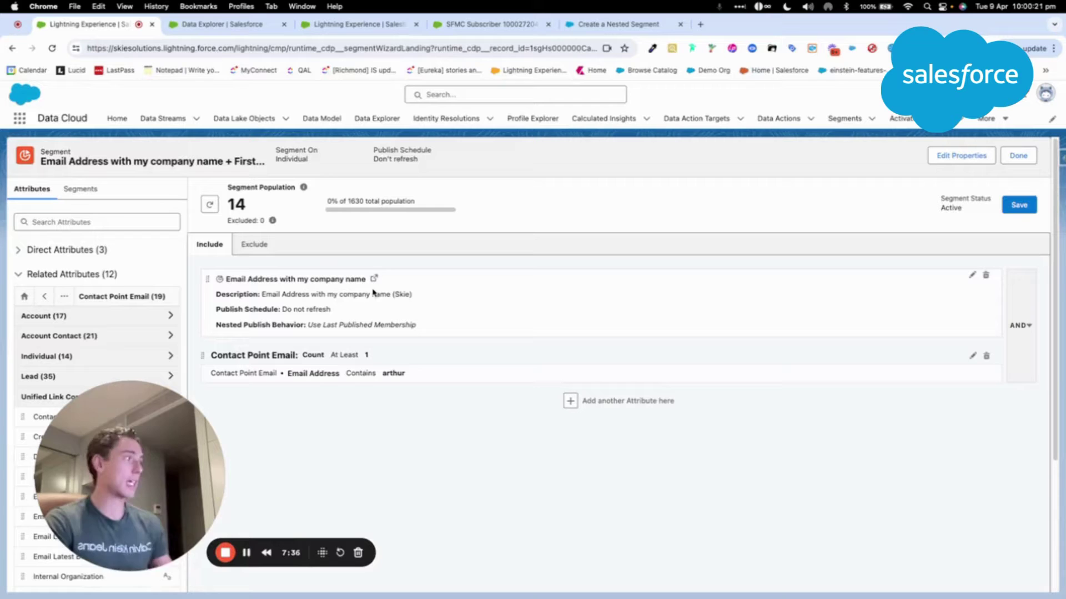
# Step: Close the segment builder and return to the Segments list to see the new segment's population of 14
pyautogui.click(1018, 155)
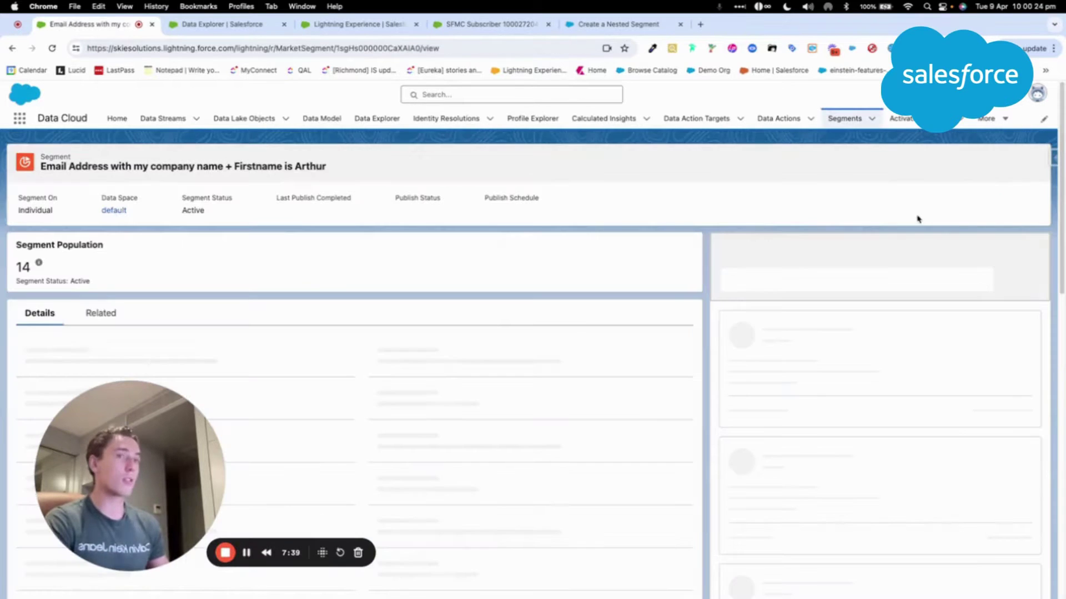
pyautogui.click(844, 118)
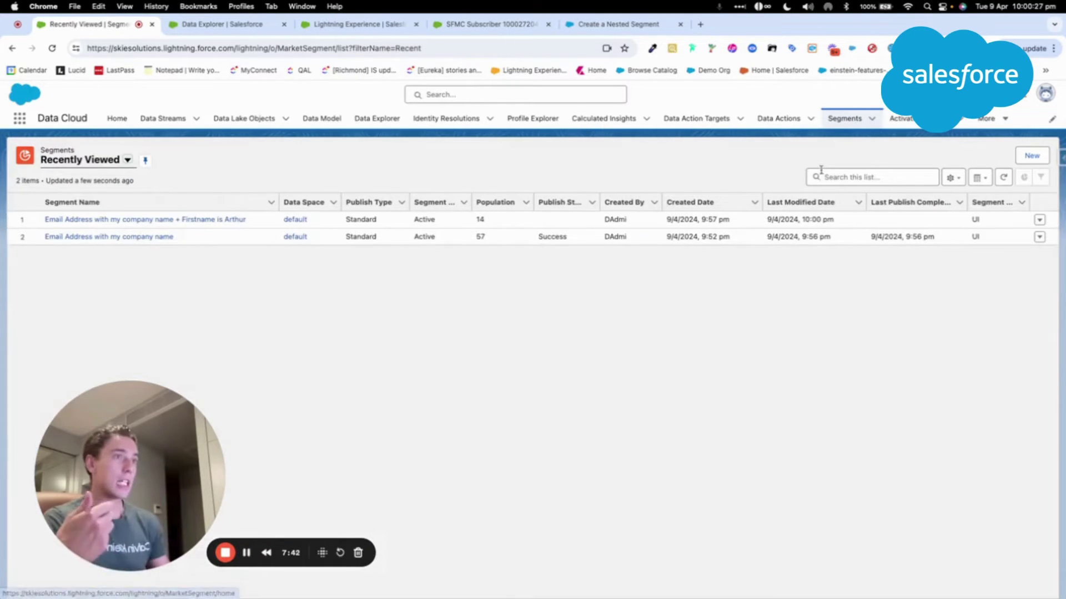